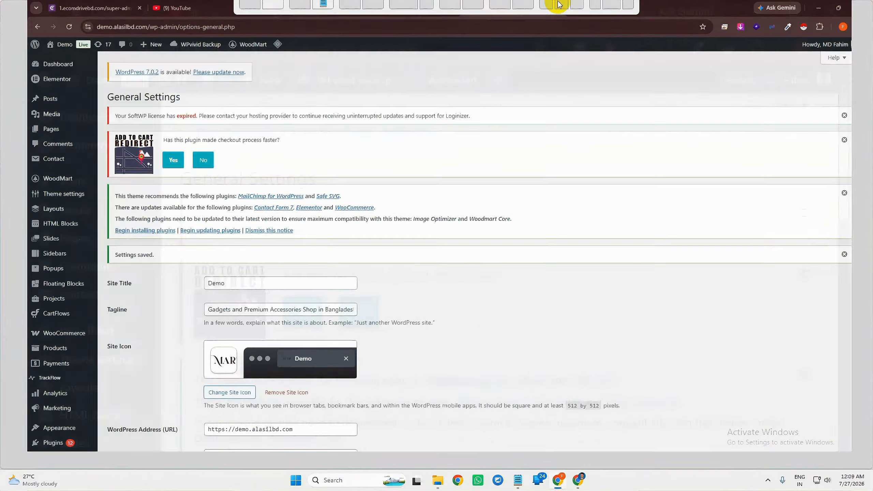
# Review the saved General Settings page showing site title Demo and the gadgets-shop tagline
pyautogui.scroll(-6, 68, 325)
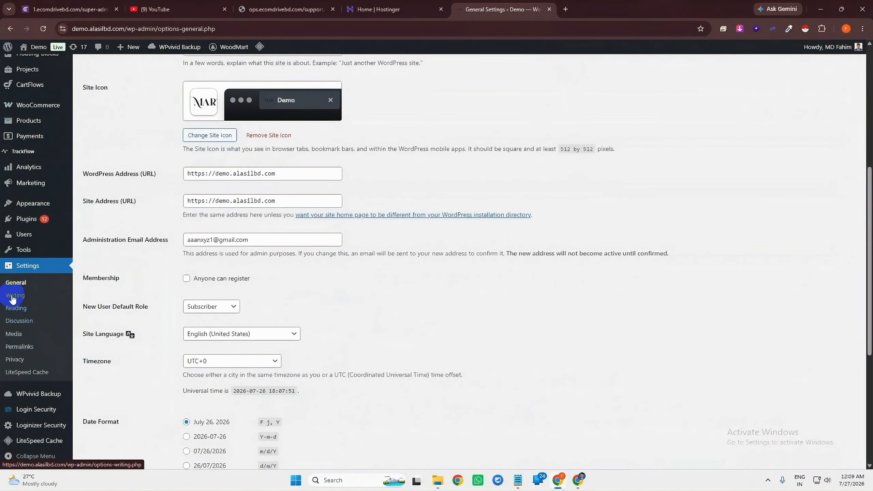
# Go to Plugins > Add Plugin and reveal the Upload Plugin zip option
pyautogui.click(31, 218)
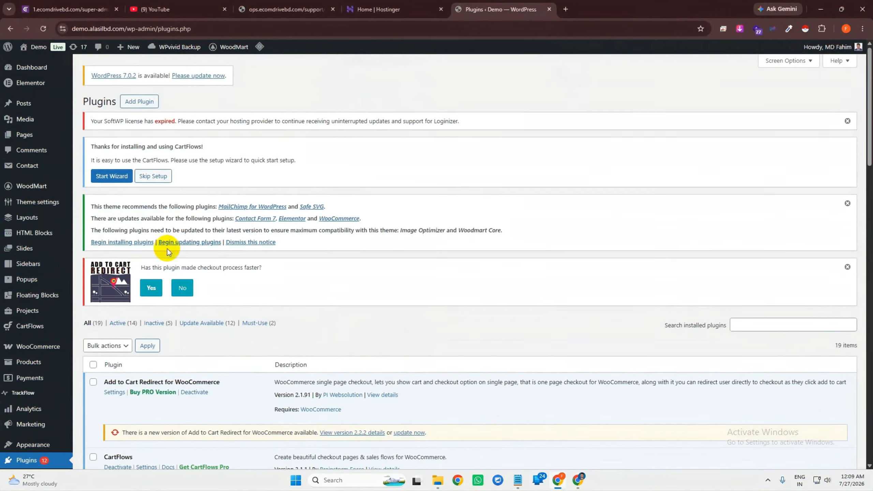
pyautogui.scroll(-1, 144, 283)
pyautogui.scroll(1, 197, 261)
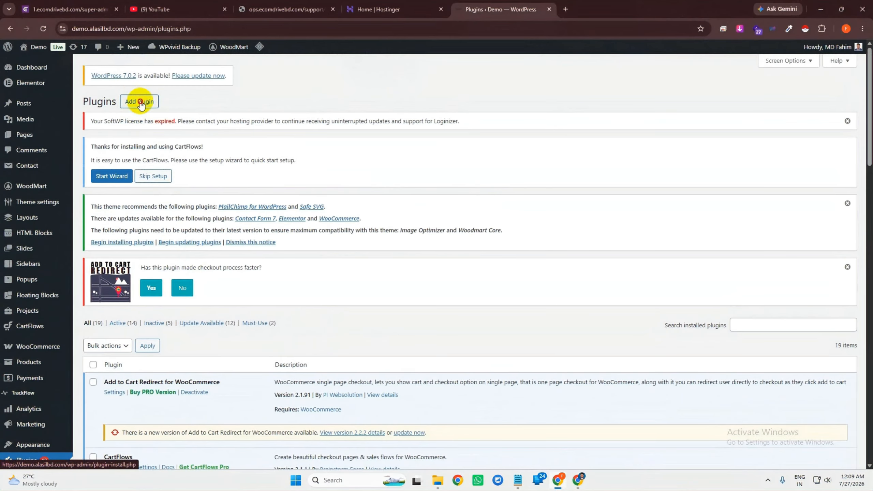
pyautogui.click(140, 101)
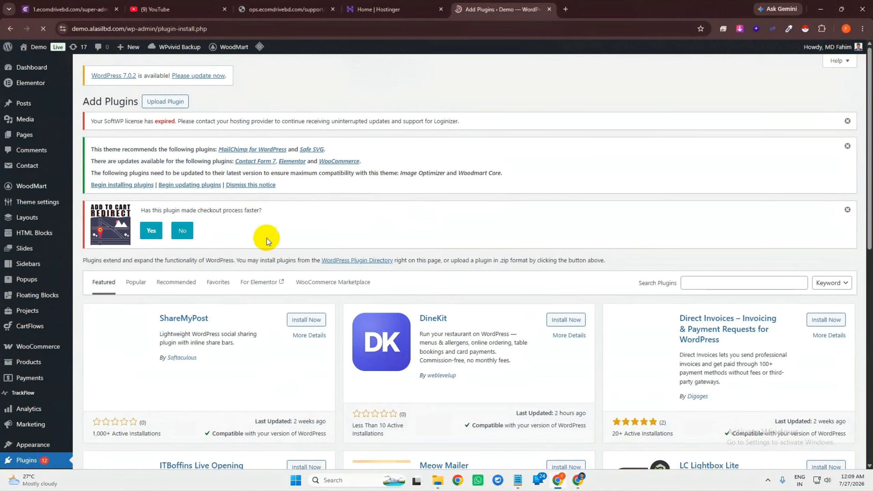
pyautogui.click(179, 101)
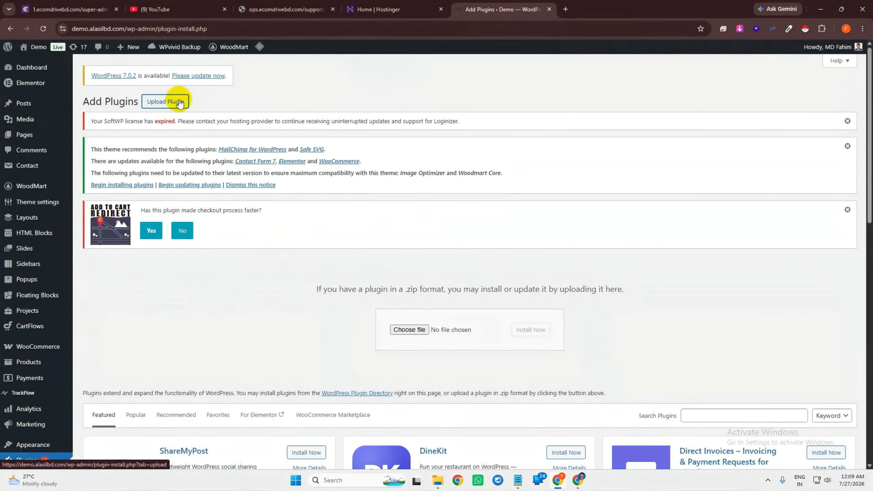
# Install and activate Ecomdrive6.5.3.zip from the Plugin folder, bringing up EcomDrive's integration settings
pyautogui.click(410, 330)
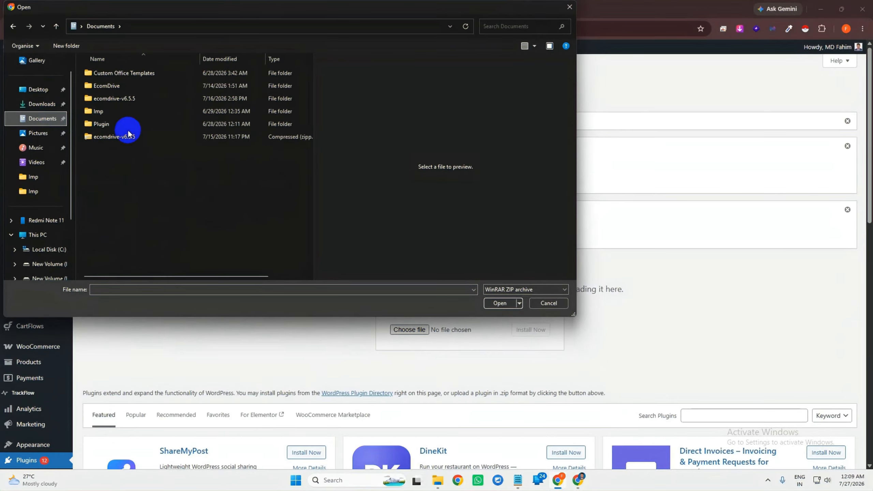
pyautogui.doubleClick(122, 124)
pyautogui.click(135, 73)
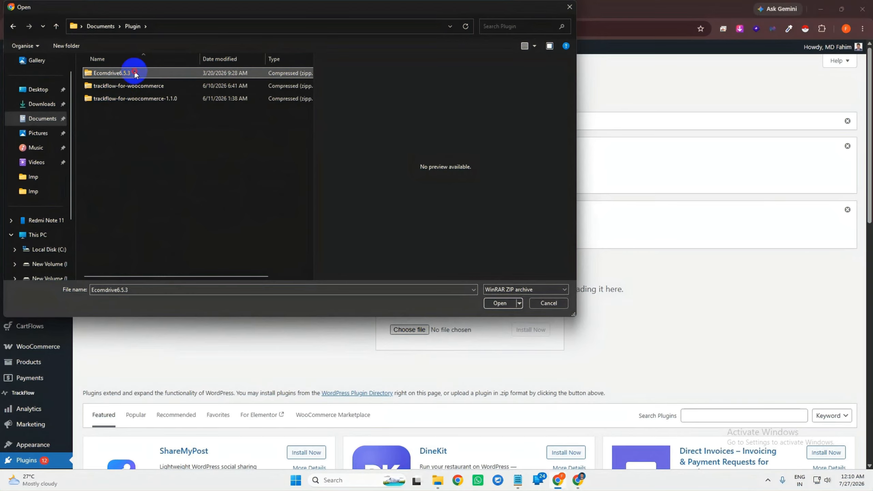
pyautogui.click(501, 303)
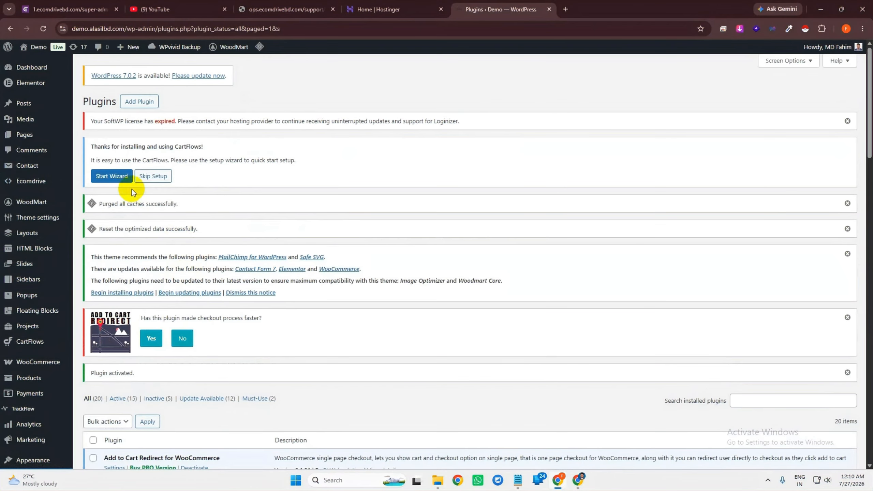
pyautogui.click(38, 187)
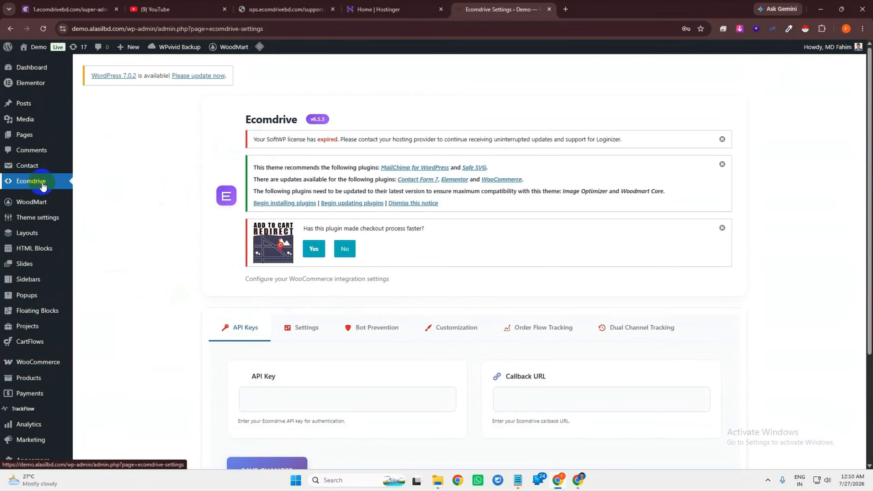
pyautogui.scroll(-4, 153, 227)
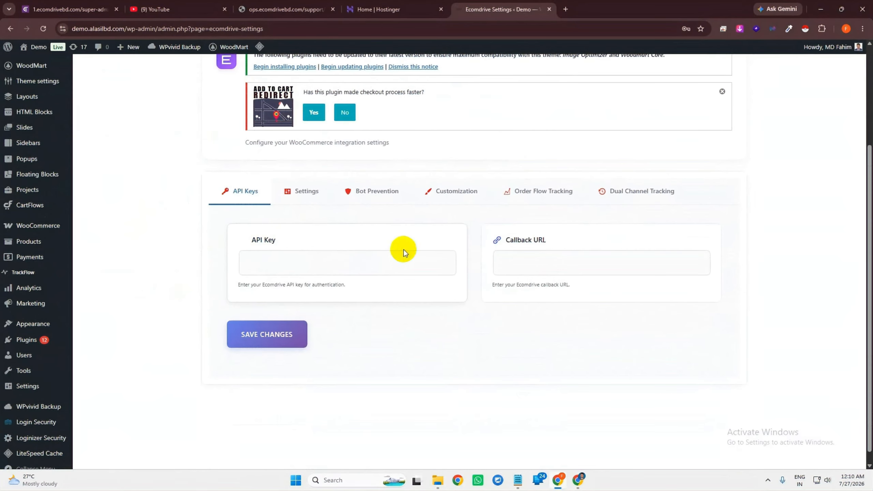
pyautogui.click(580, 479)
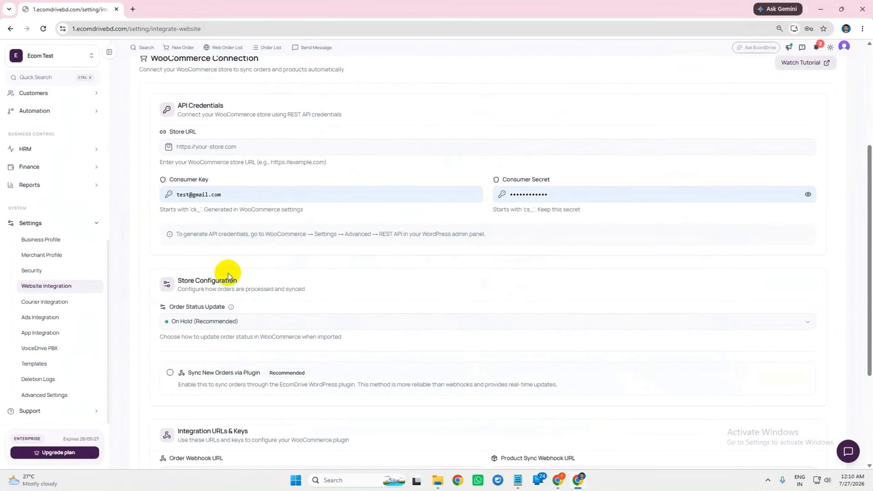
# Copy the EcomDrive API key into the WordPress Ecomdrive API Key field and save it
pyautogui.scroll(4, 219, 172)
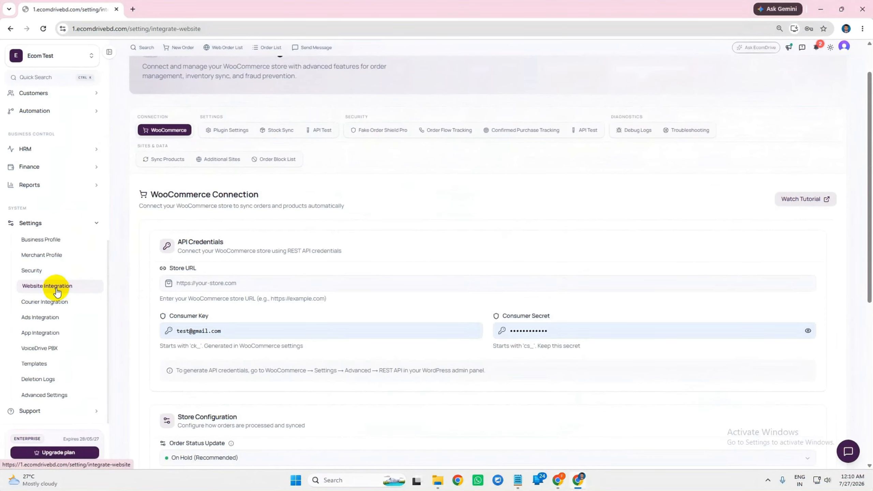
pyautogui.scroll(-8, 469, 288)
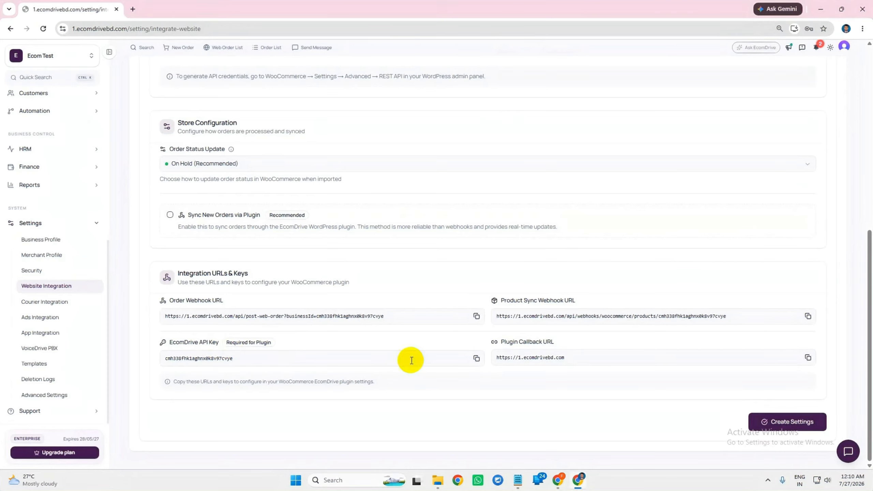
pyautogui.moveTo(163, 359); pyautogui.dragTo(253, 359)
pyautogui.hotkey('ctrl', 'c')
pyautogui.click(451, 395)
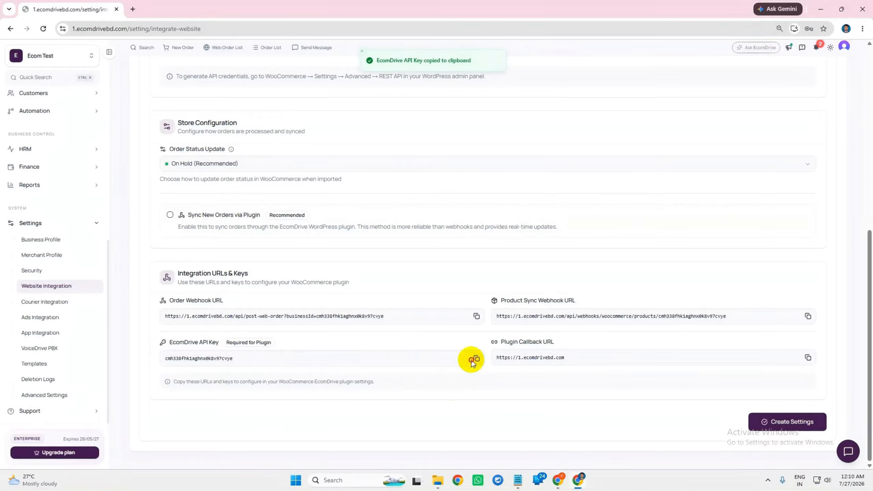
pyautogui.click(560, 479)
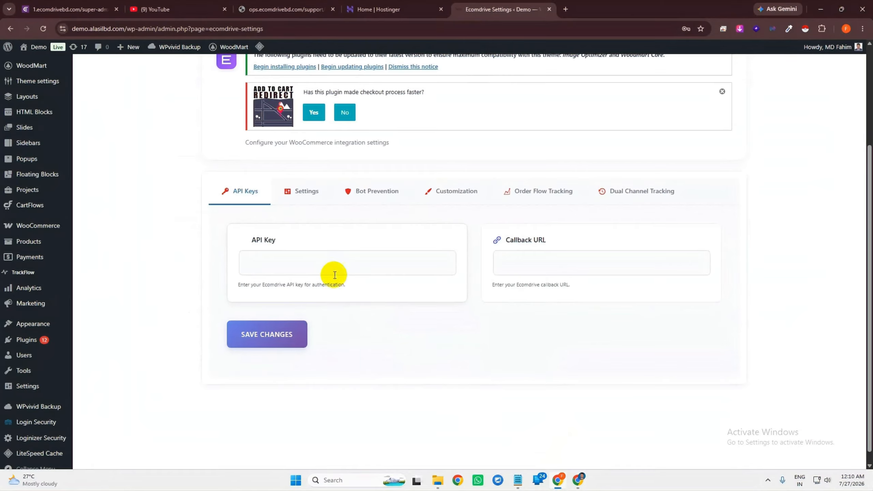
pyautogui.click(250, 257)
pyautogui.hotkey('ctrl', 'v')
pyautogui.click(253, 327)
# Copy EcomDrive's Plugin Callback URL and return to the WordPress plugin settings
pyautogui.click(577, 478)
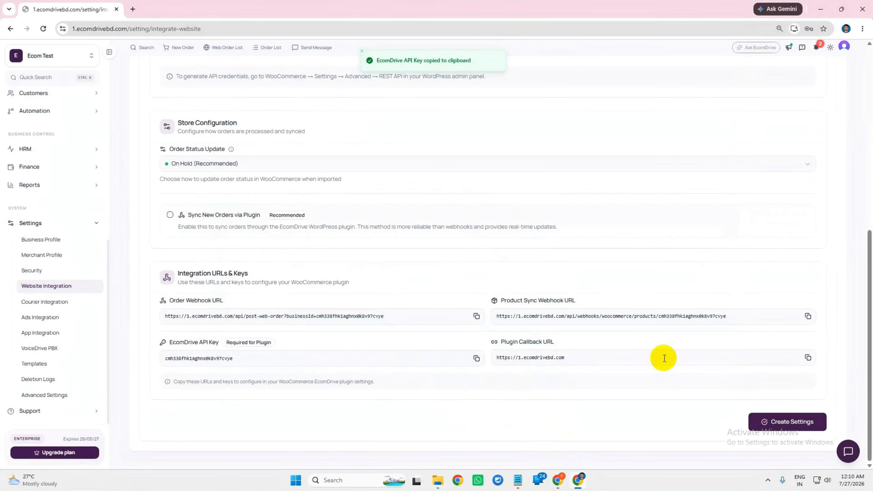
pyautogui.click(808, 359)
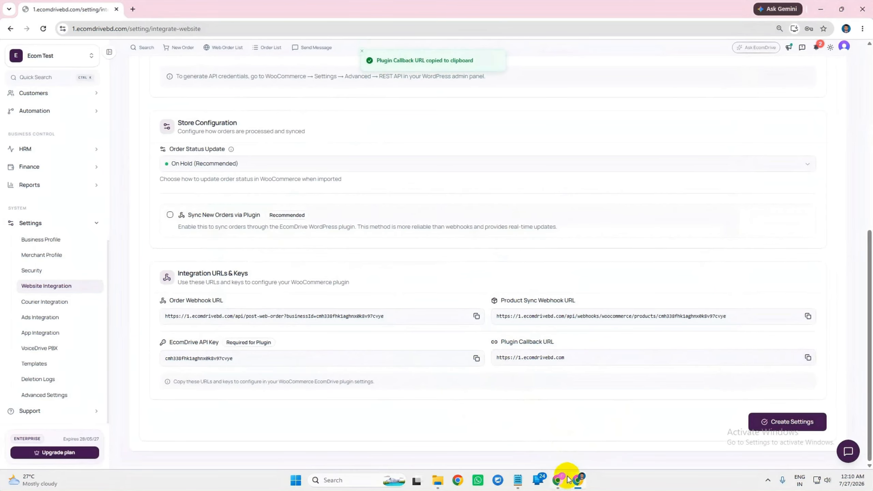
pyautogui.click(558, 480)
pyautogui.click(539, 260)
pyautogui.write('https://1.ecomdrivebd.com')
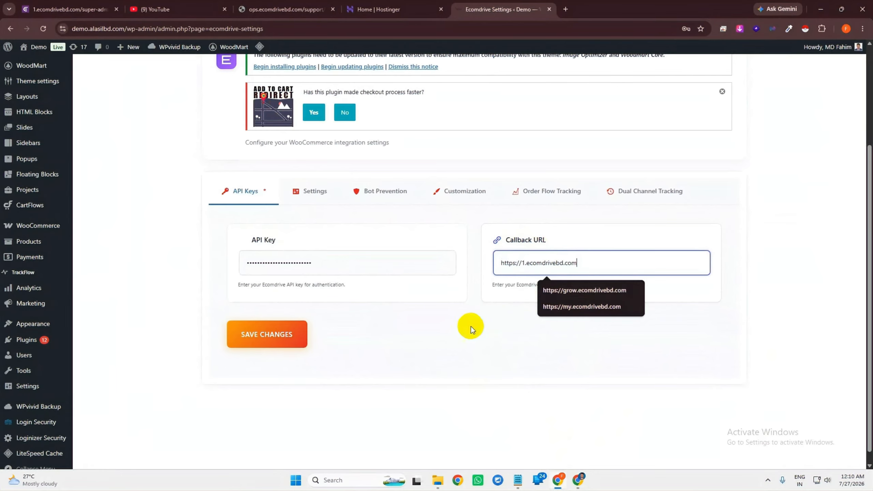
pyautogui.click(286, 336)
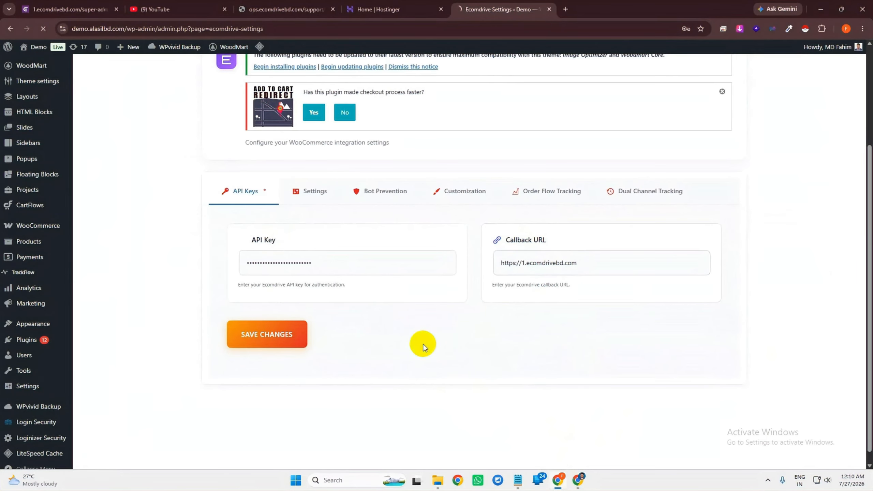
pyautogui.scroll(-5, 273, 399)
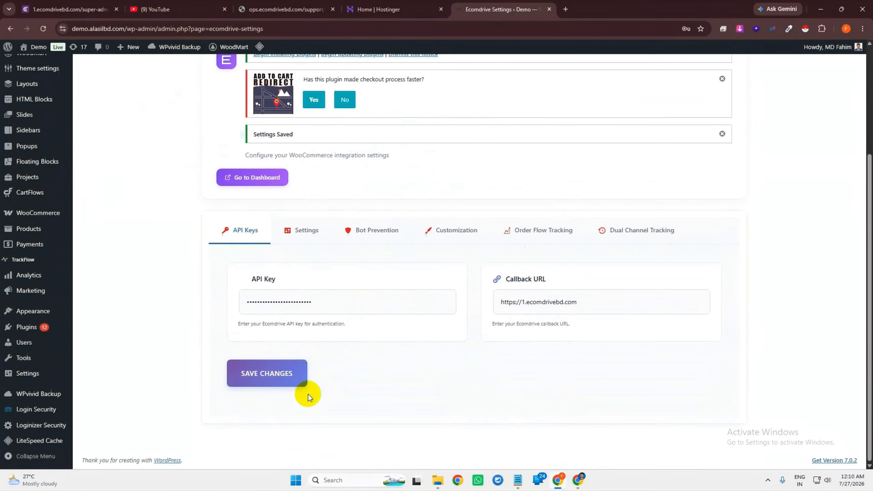
# In the plugin's order settings, turn on Track Incomplete Orders and Check Duplicate Orders
pyautogui.click(311, 234)
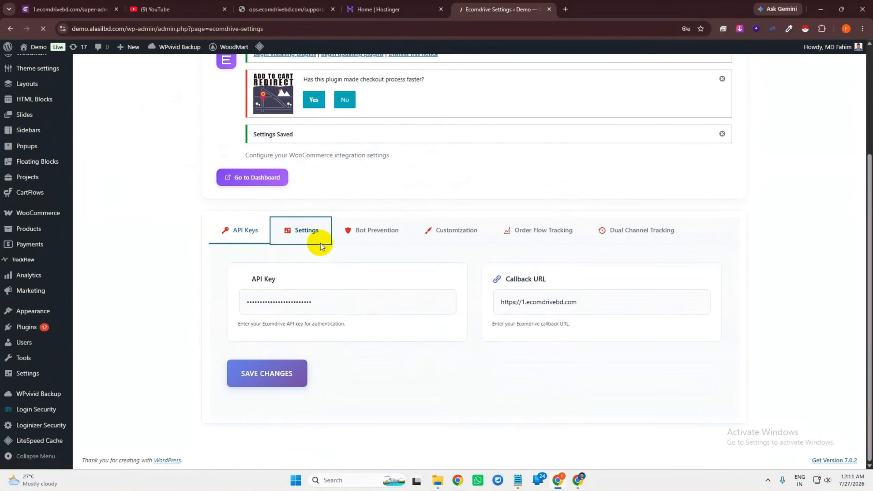
pyautogui.scroll(-3, 323, 266)
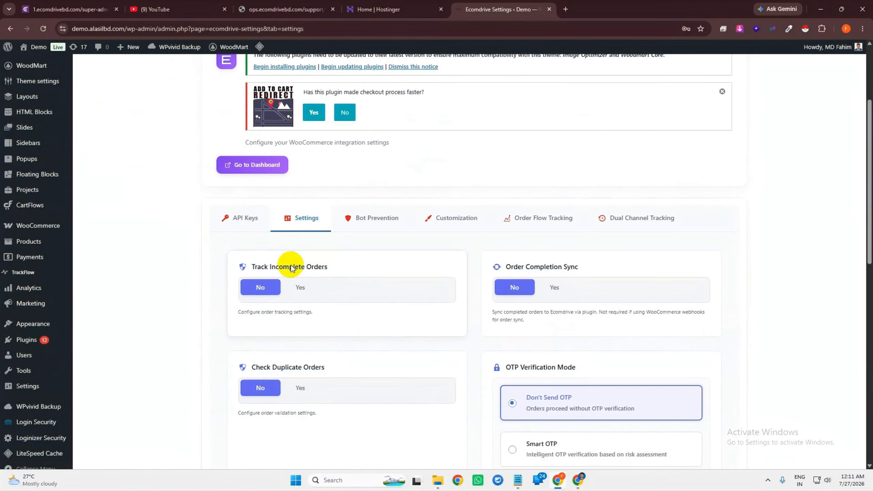
pyautogui.click(302, 289)
pyautogui.scroll(-4, 292, 251)
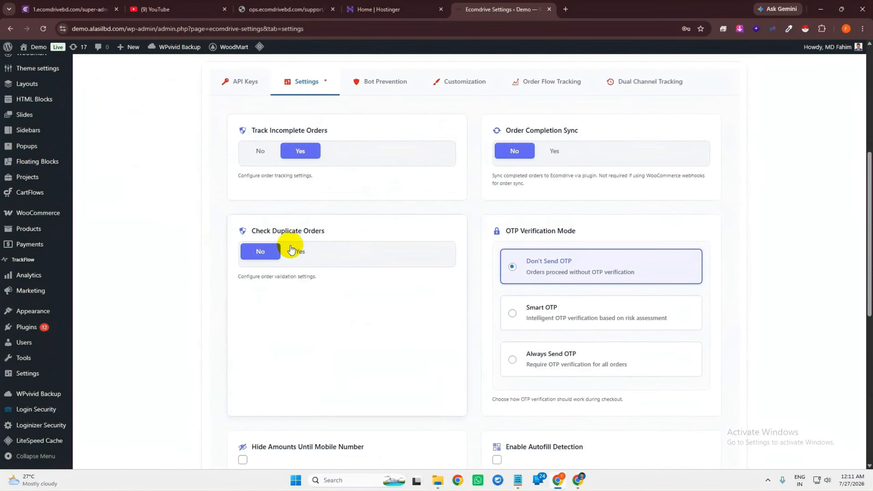
pyautogui.click(300, 252)
pyautogui.scroll(-4, 310, 261)
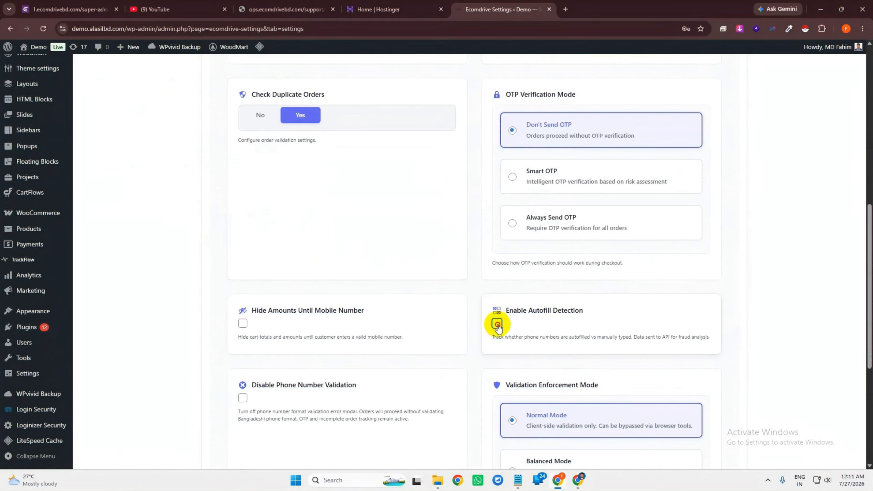
# Enable Autofill Detection and save the order settings until Settings Saved appears
pyautogui.scroll(4, 570, 323)
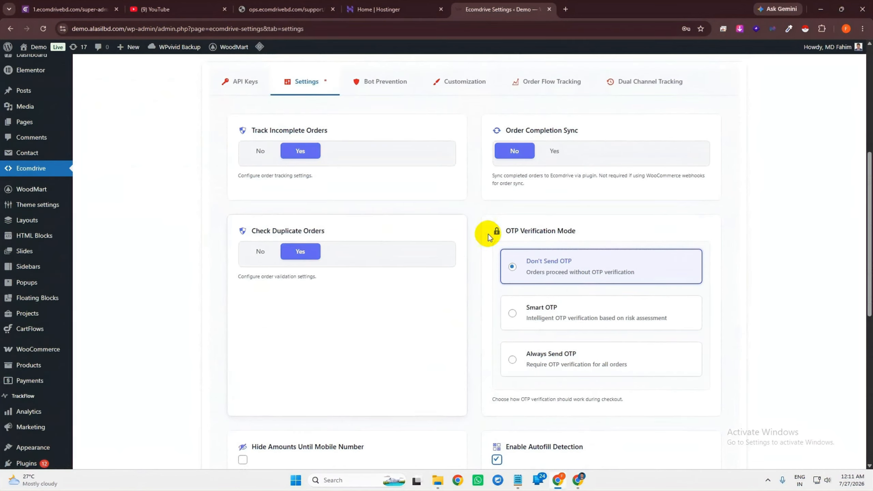
pyautogui.scroll(-8, 489, 294)
pyautogui.scroll(5, 390, 347)
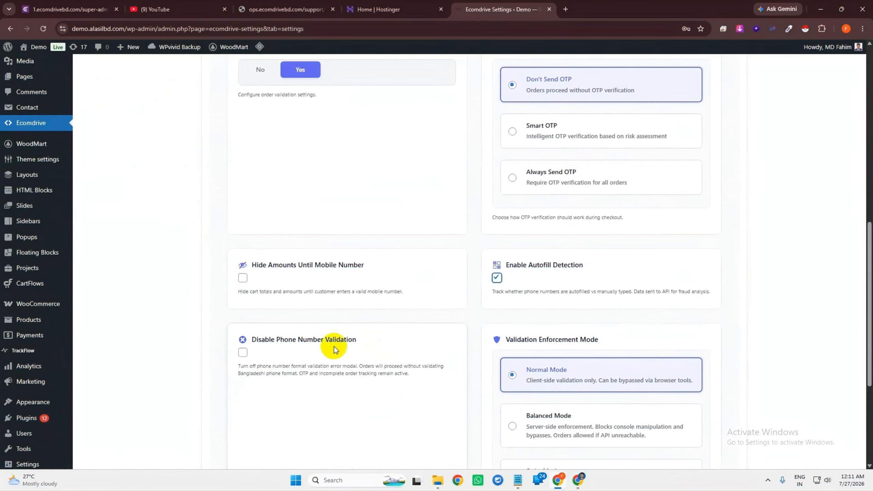
pyautogui.scroll(4, 407, 333)
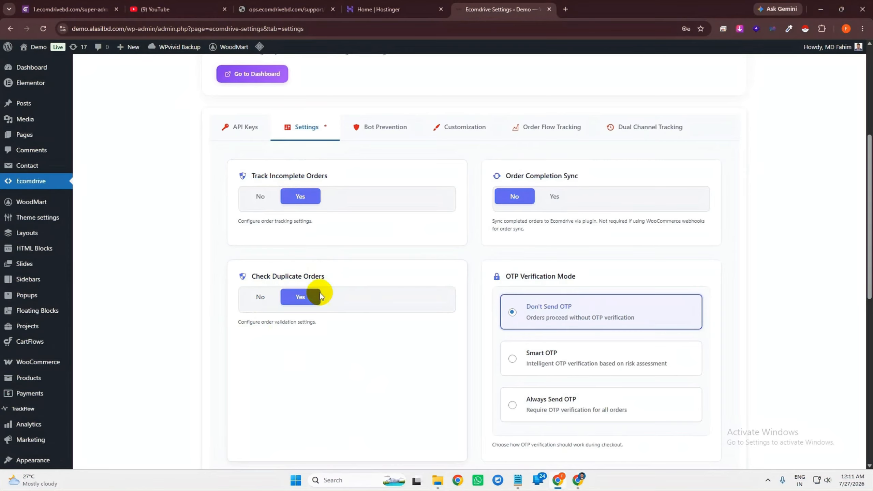
pyautogui.scroll(-4, 334, 273)
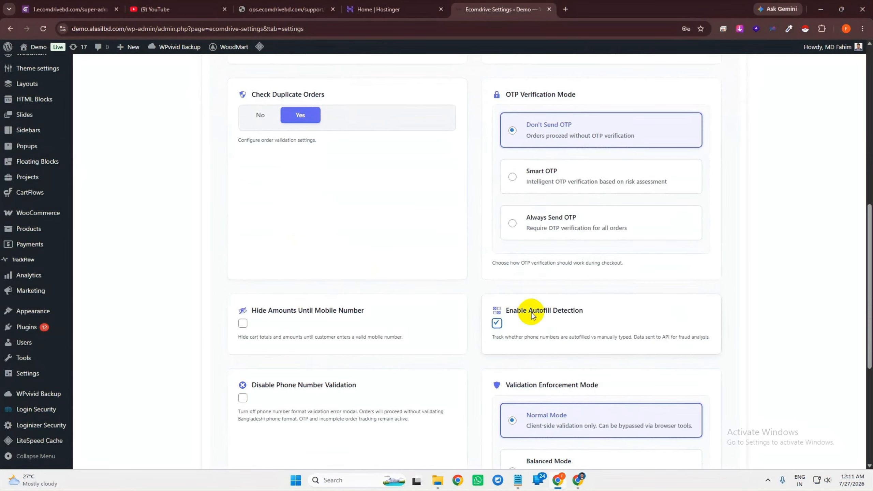
pyautogui.moveTo(507, 309); pyautogui.dragTo(587, 308)
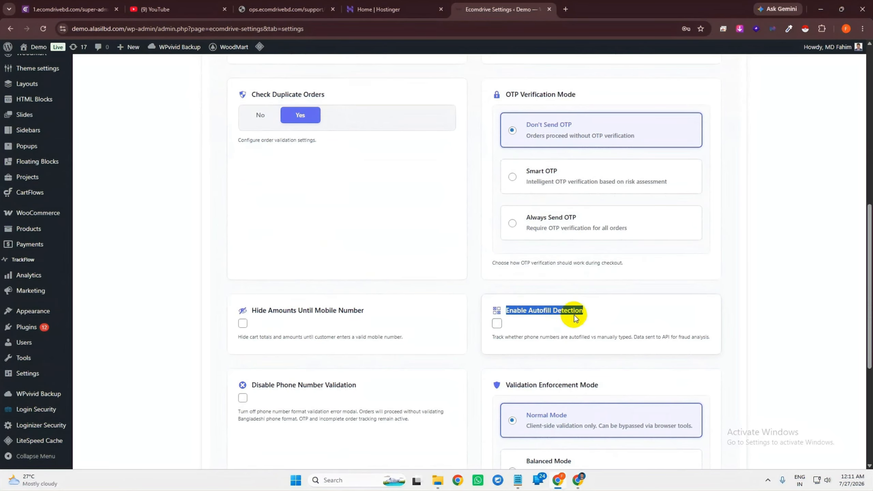
pyautogui.click(497, 324)
pyautogui.scroll(-5, 532, 316)
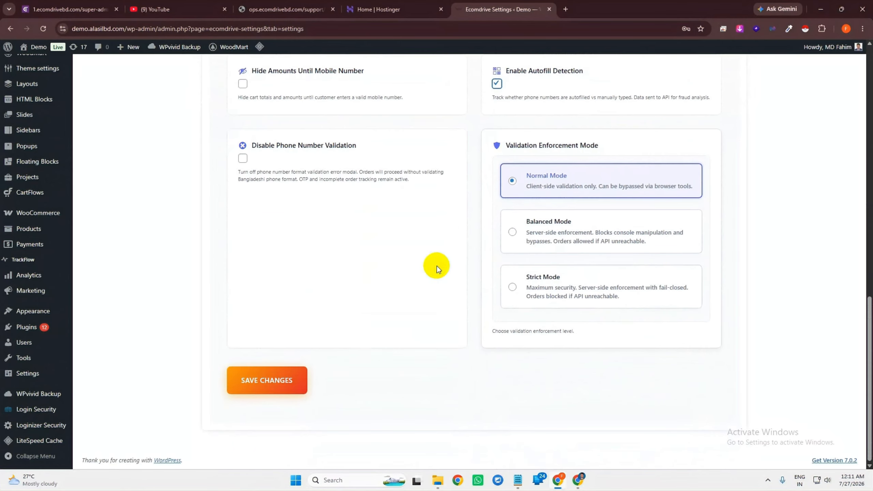
pyautogui.click(306, 366)
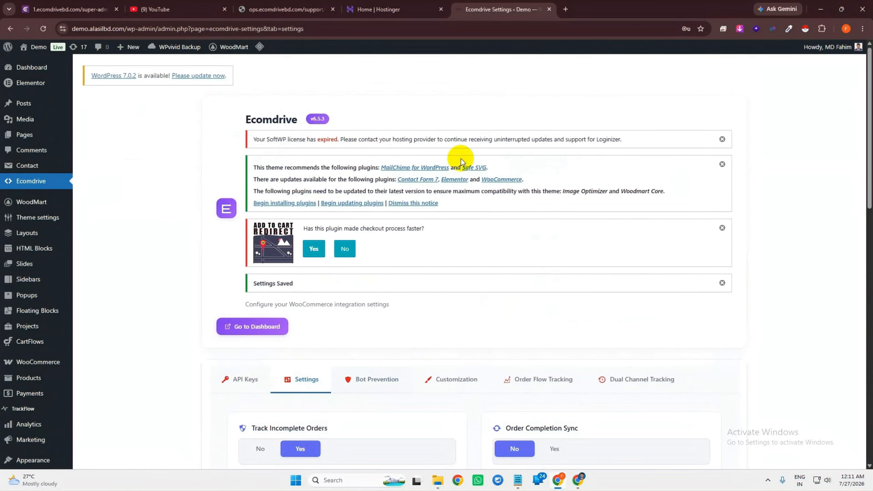
pyautogui.click(53, 365)
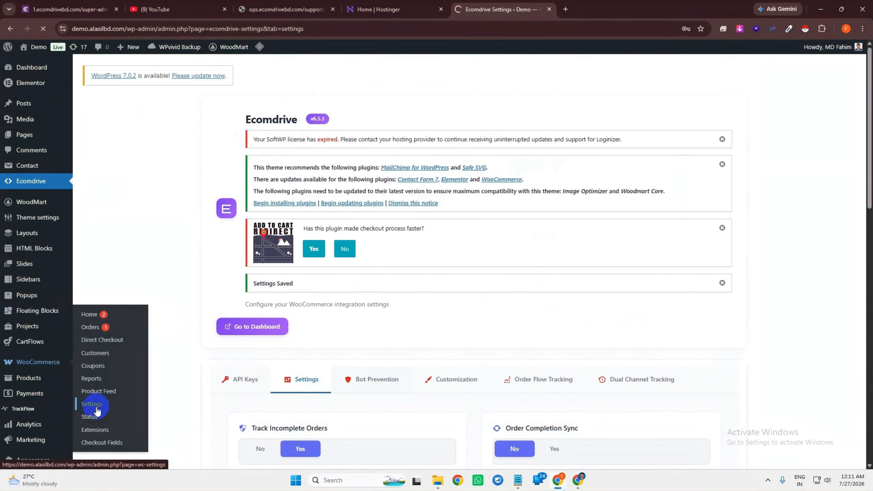
# Go to WooCommerce Settings > Advanced > REST API keys
pyautogui.scroll(-3, 51, 396)
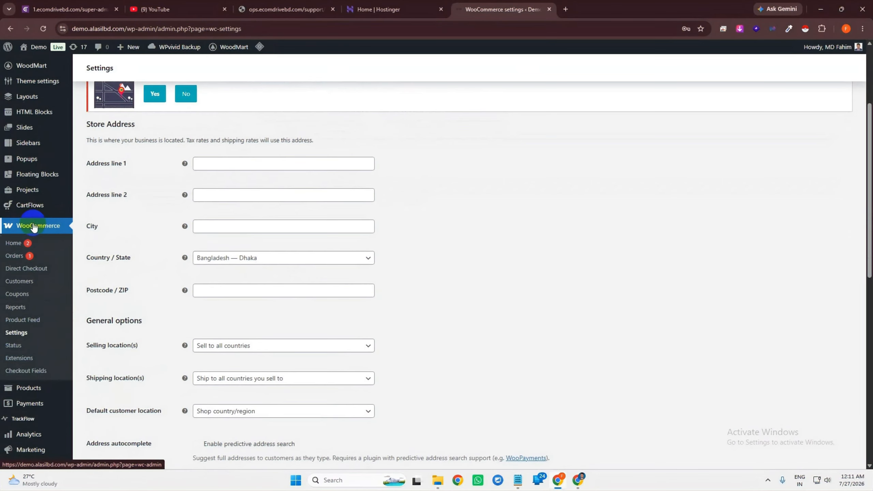
pyautogui.scroll(4, 474, 253)
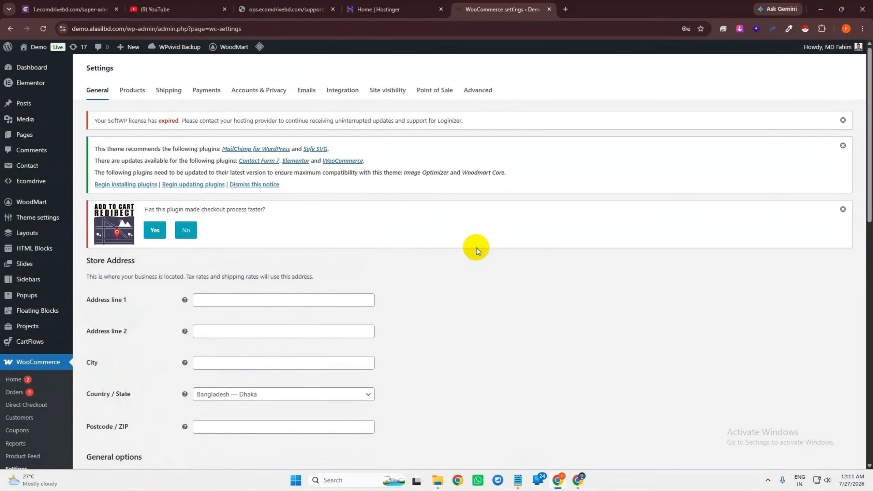
pyautogui.click(478, 92)
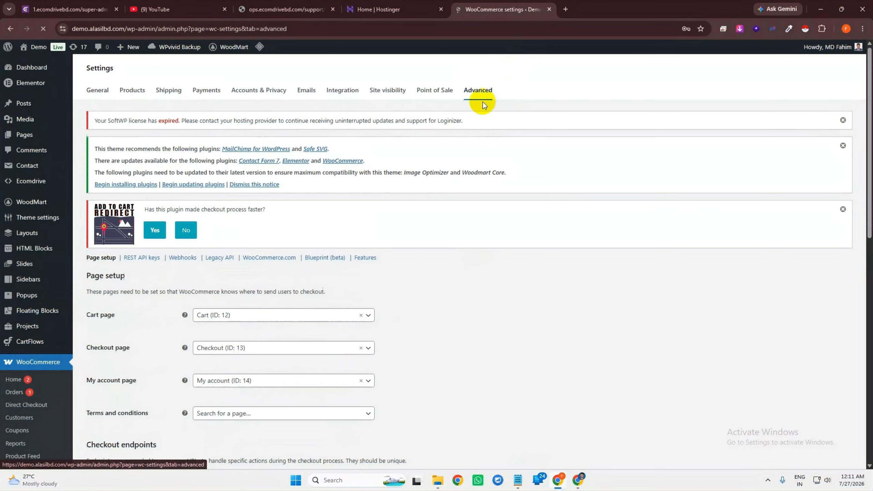
pyautogui.click(141, 258)
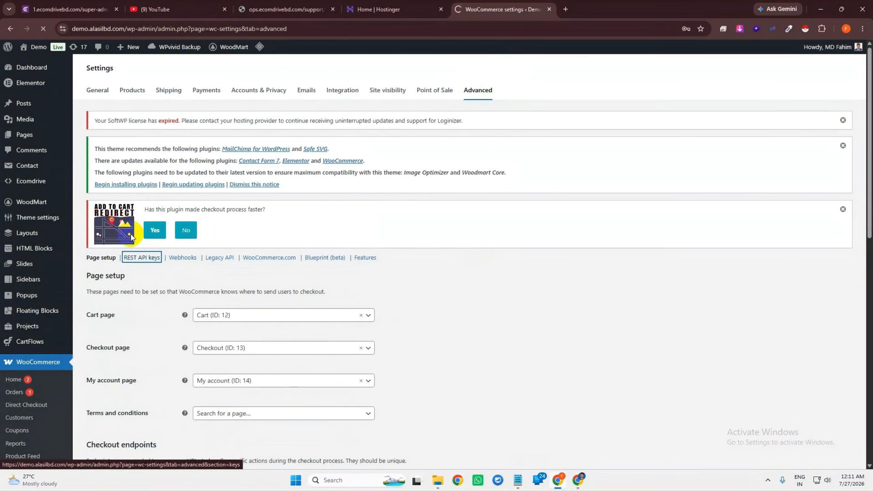
pyautogui.scroll(-2, 329, 293)
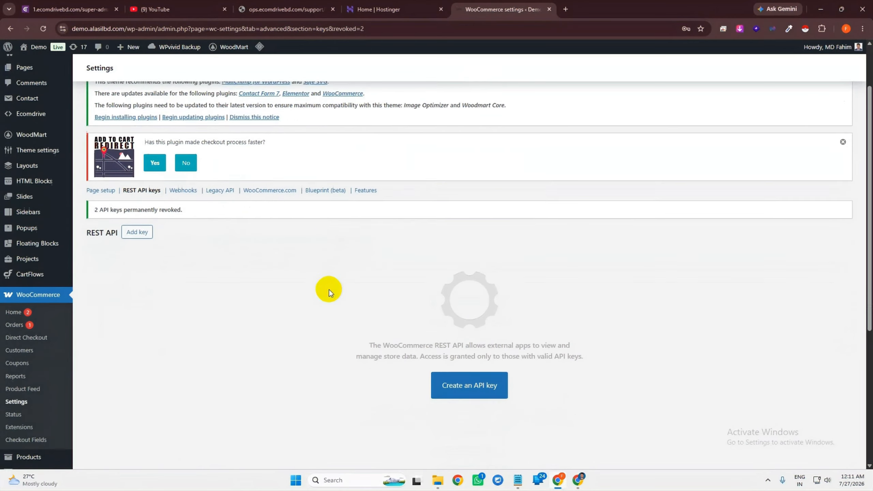
pyautogui.scroll(-1, 329, 292)
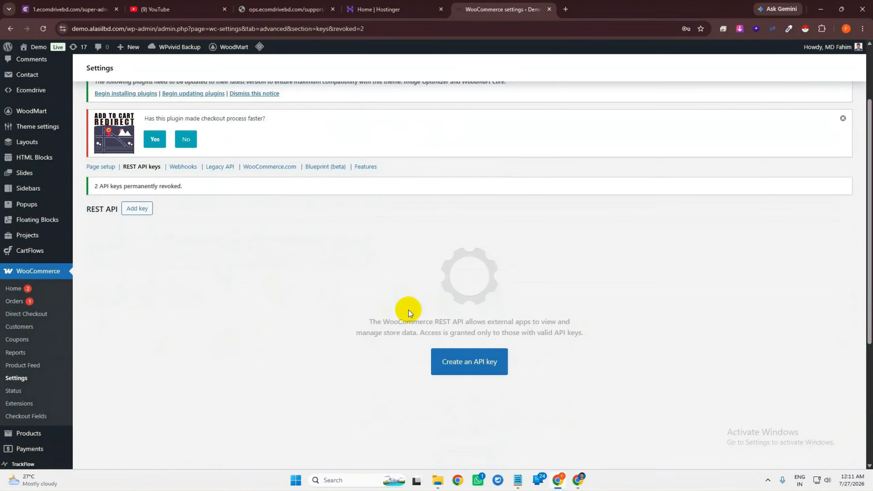
pyautogui.scroll(3, 306, 339)
pyautogui.scroll(-3, 454, 164)
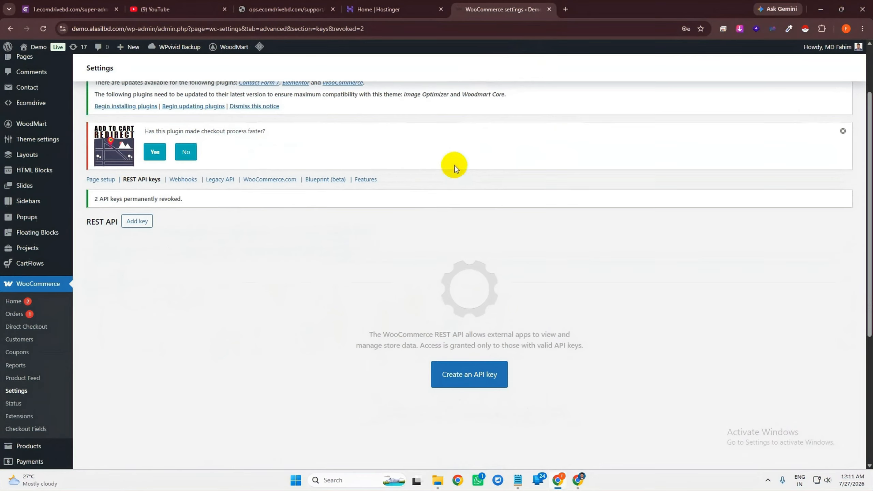
# Generate a Read/Write REST API key described as EcomDrive
pyautogui.click(505, 371)
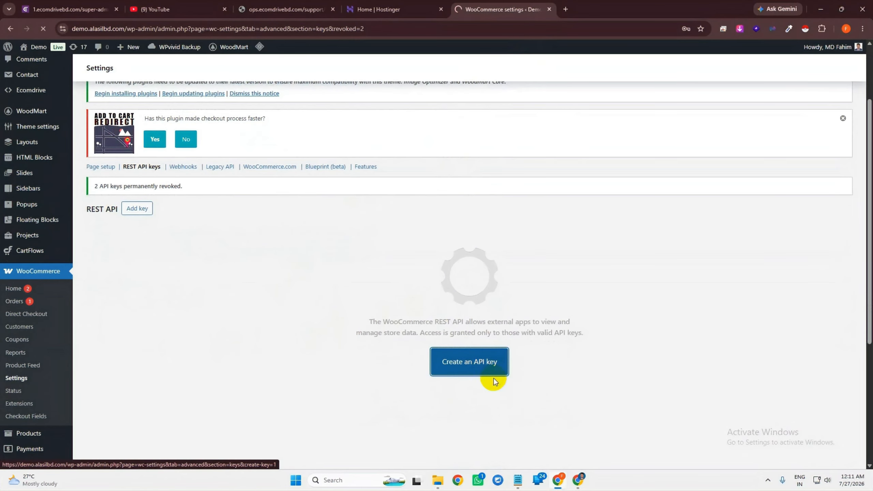
pyautogui.scroll(-2, 279, 328)
pyautogui.click(278, 325)
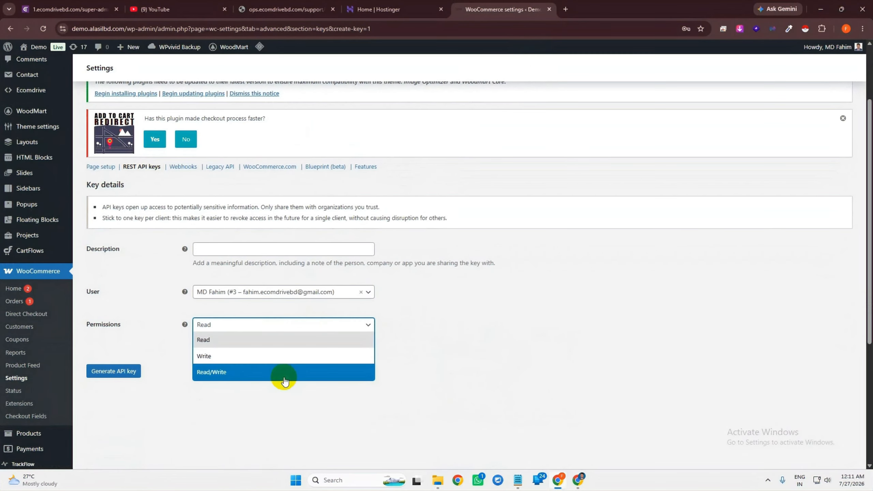
pyautogui.click(252, 378)
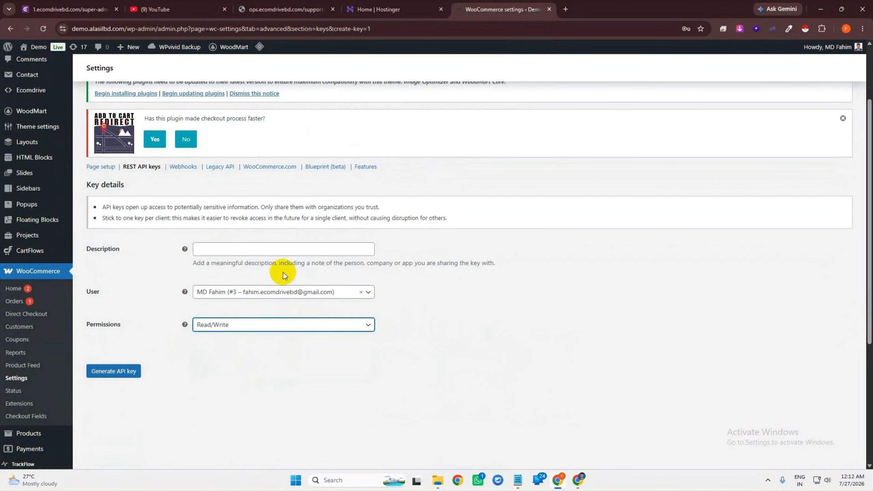
pyautogui.click(251, 248)
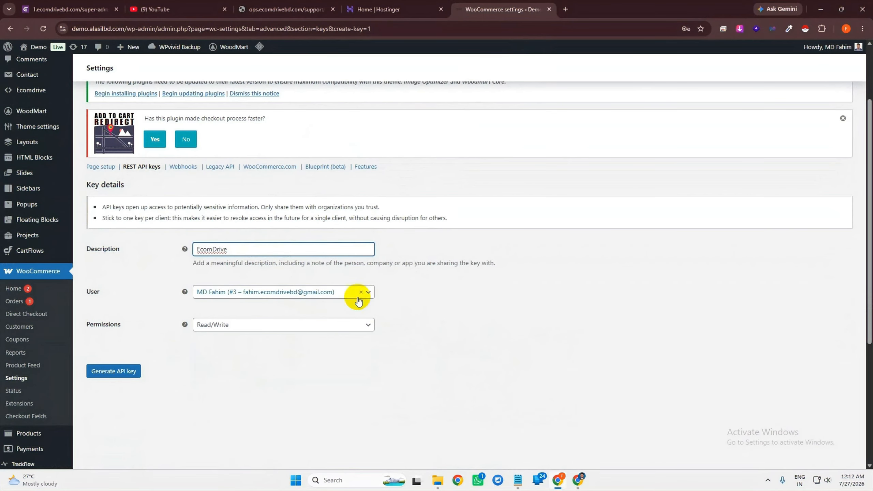
pyautogui.click(129, 371)
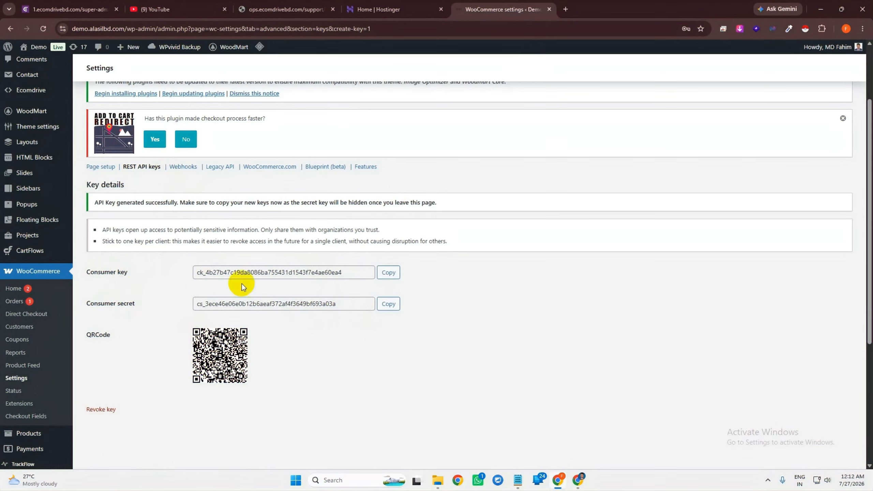
# Open the store front page in a new tab from the admin bar
pyautogui.click(125, 27)
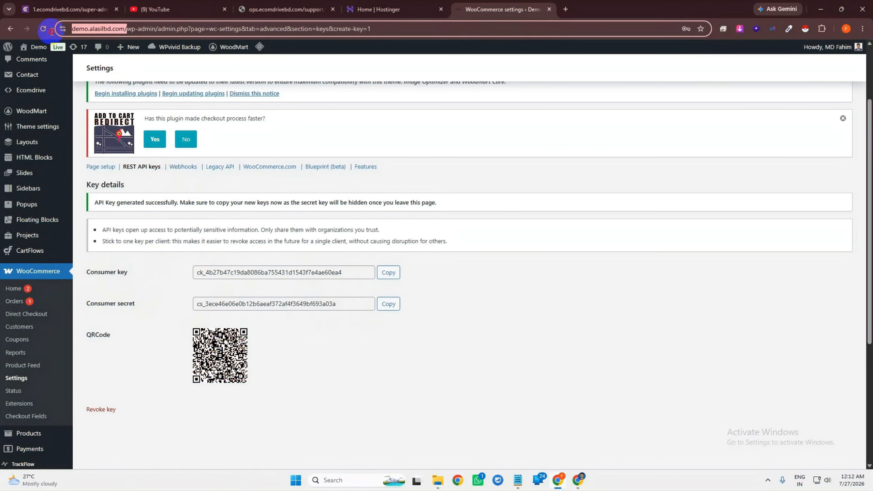
pyautogui.moveTo(51, 31); pyautogui.dragTo(51, 32)
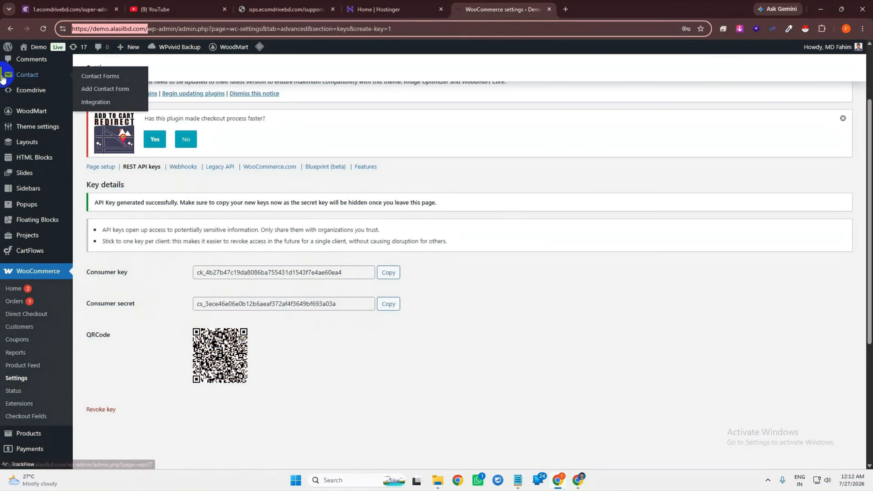
pyautogui.click(561, 292)
pyautogui.middleClick(39, 49)
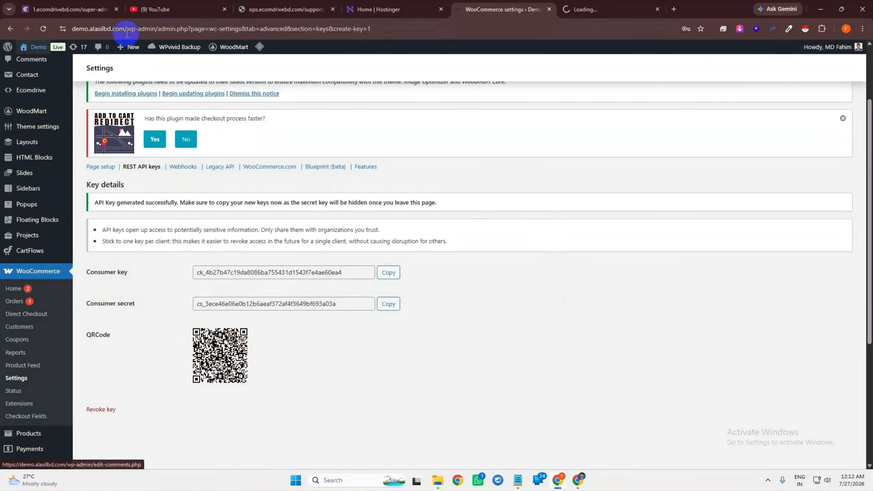
# Select the store's domain in the storefront address bar, then return to EcomDrive's Website Integration page
pyautogui.click(587, 4)
pyautogui.click(210, 33)
pyautogui.click(552, 130)
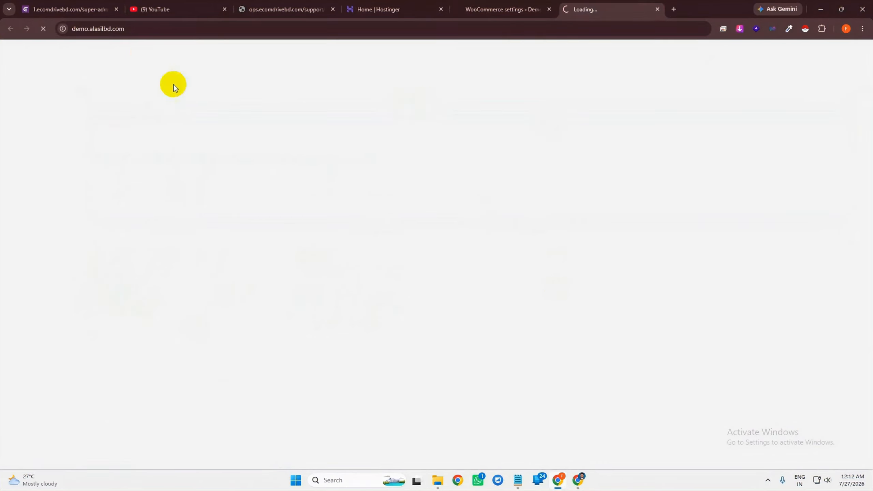
pyautogui.click(167, 32)
pyautogui.hotkey('ctrl', 'c')
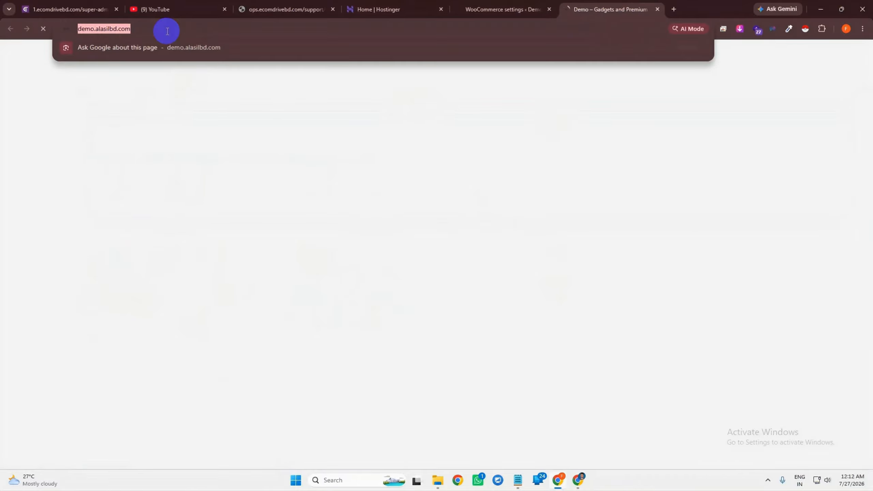
pyautogui.click(463, 7)
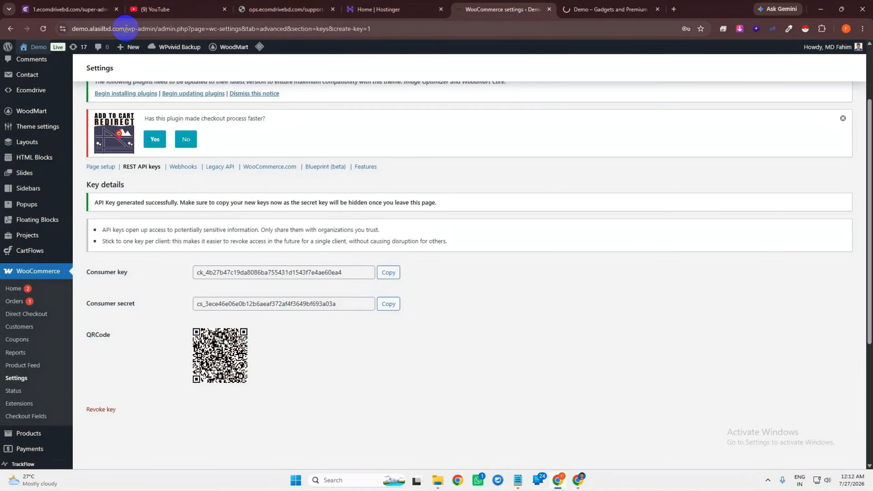
pyautogui.moveTo(126, 28); pyautogui.dragTo(111, 29)
pyautogui.moveTo(2, 43)
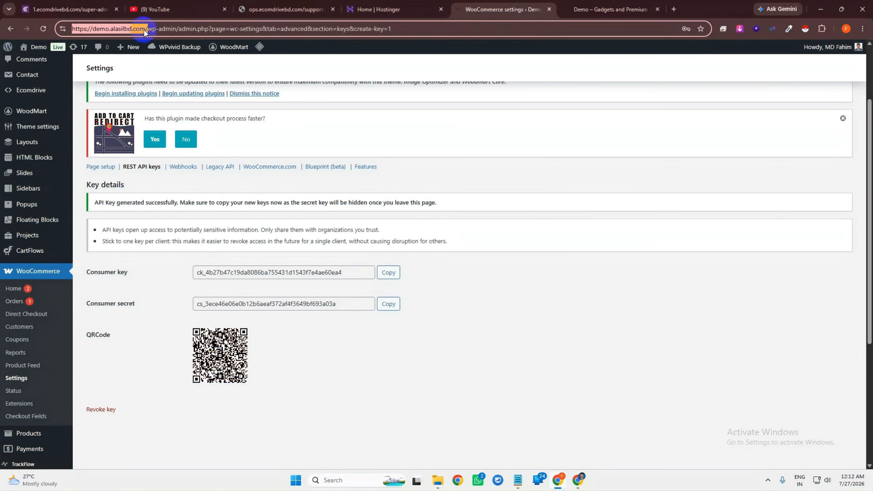
pyautogui.click(589, 315)
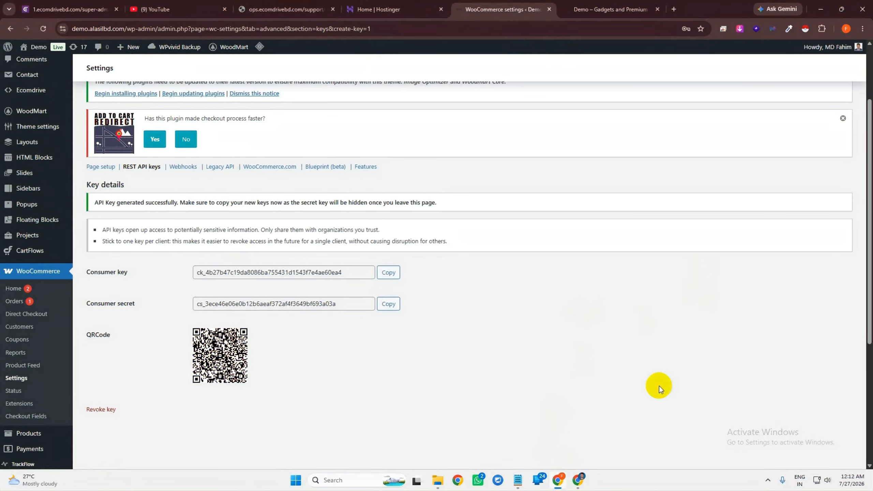
pyautogui.click(578, 481)
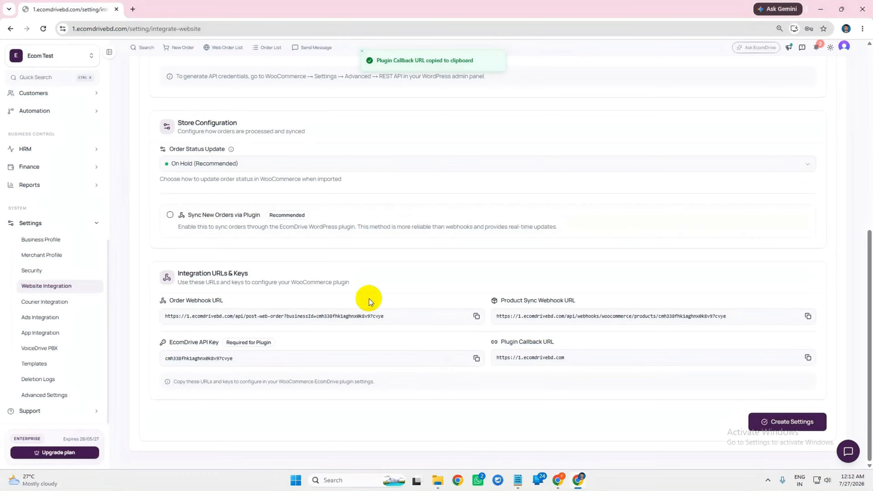
# Paste the store's address into EcomDrive's Store URL field
pyautogui.scroll(9, 369, 301)
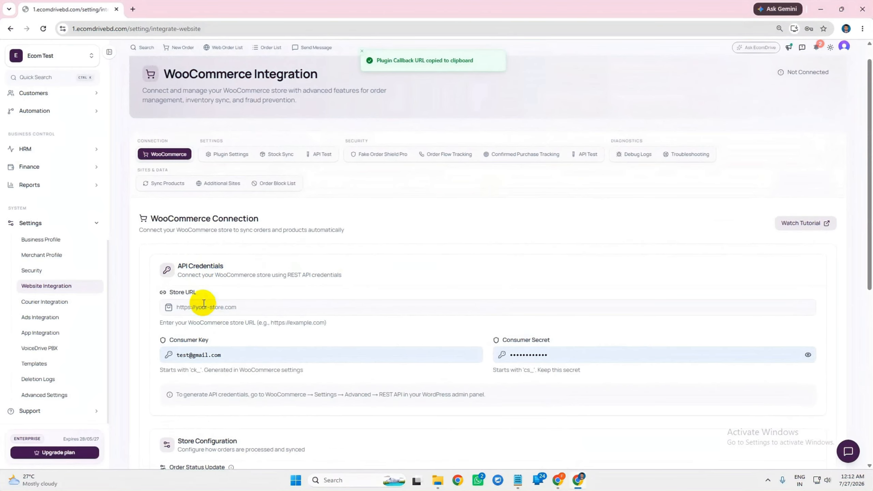
pyautogui.moveTo(171, 292); pyautogui.dragTo(201, 292)
pyautogui.click(210, 307)
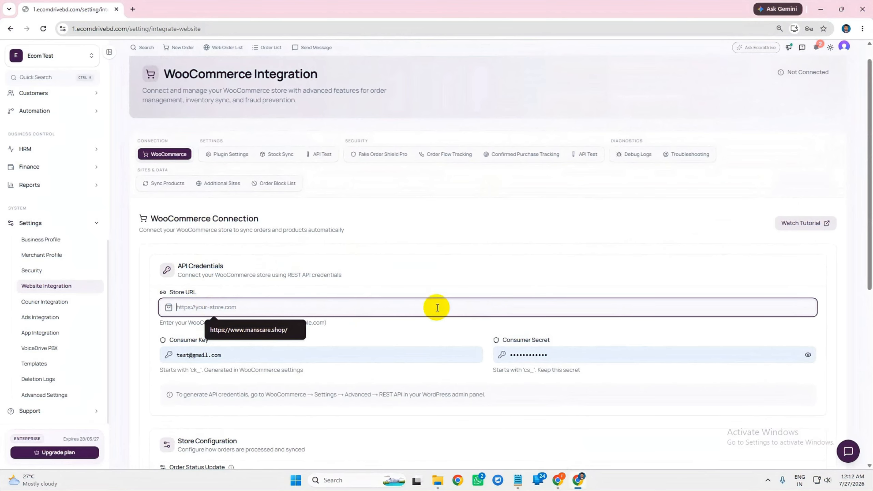
pyautogui.hotkey('ctrl', 'v')
pyautogui.scroll(-1, 429, 243)
pyautogui.scroll(-3, 427, 223)
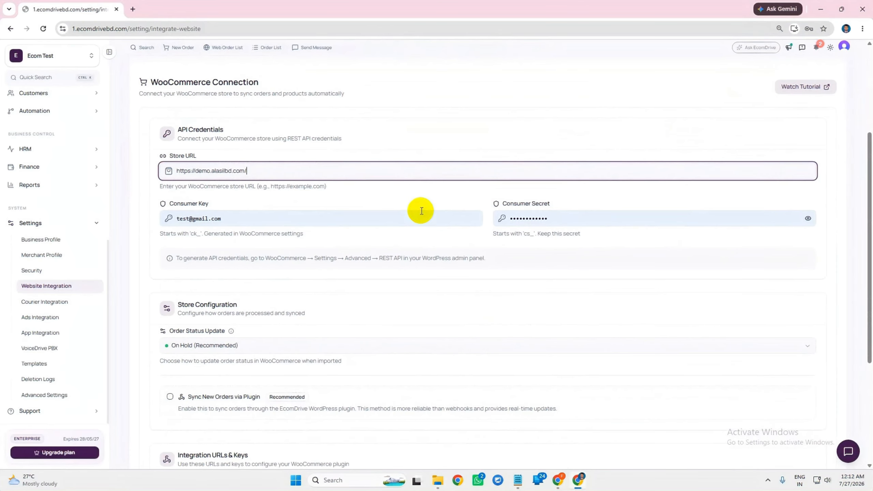
# Replace EcomDrive's Consumer Key with the new WooCommerce consumer key
pyautogui.click(560, 479)
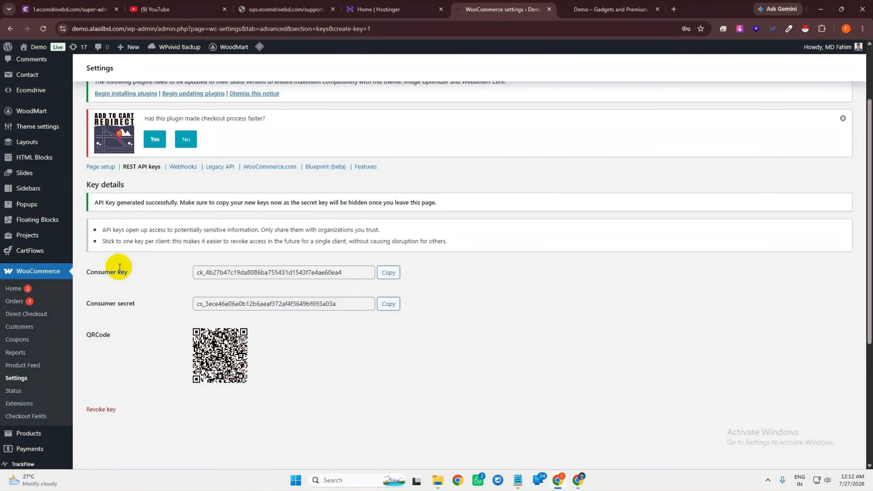
pyautogui.click(389, 272)
pyautogui.click(579, 479)
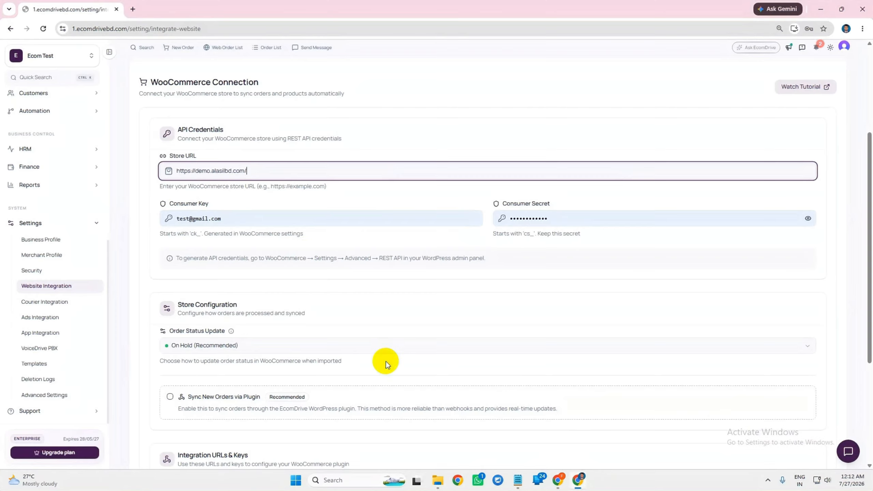
pyautogui.moveTo(171, 203); pyautogui.dragTo(236, 211)
pyautogui.click(249, 213)
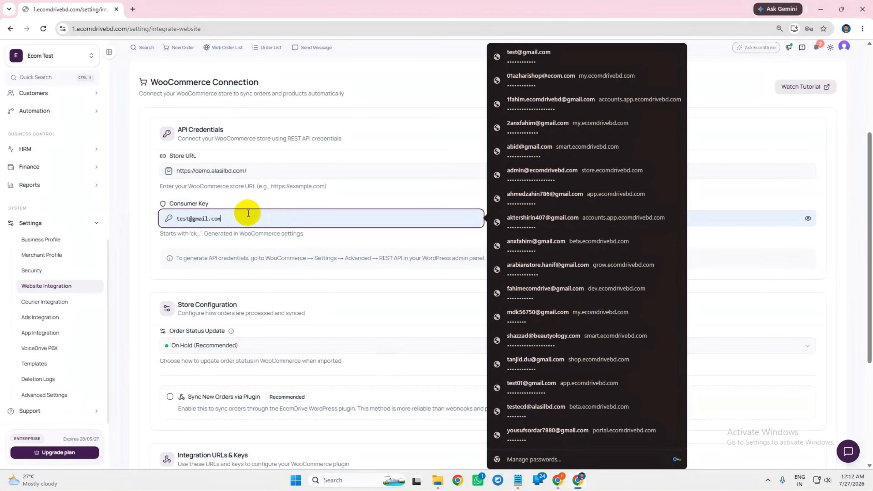
pyautogui.hotkey('ctrl', 'v')
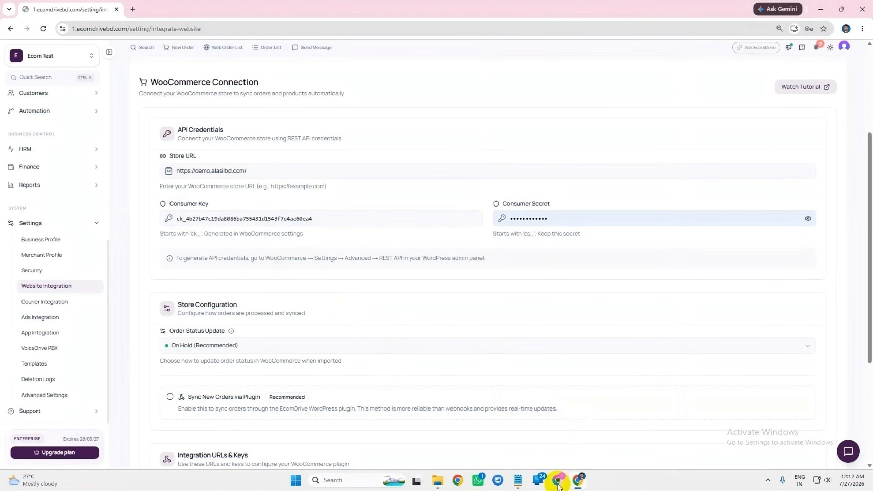
# Paste the WooCommerce consumer secret into Consumer Secret and save with Create Settings
pyautogui.click(559, 485)
pyautogui.click(389, 304)
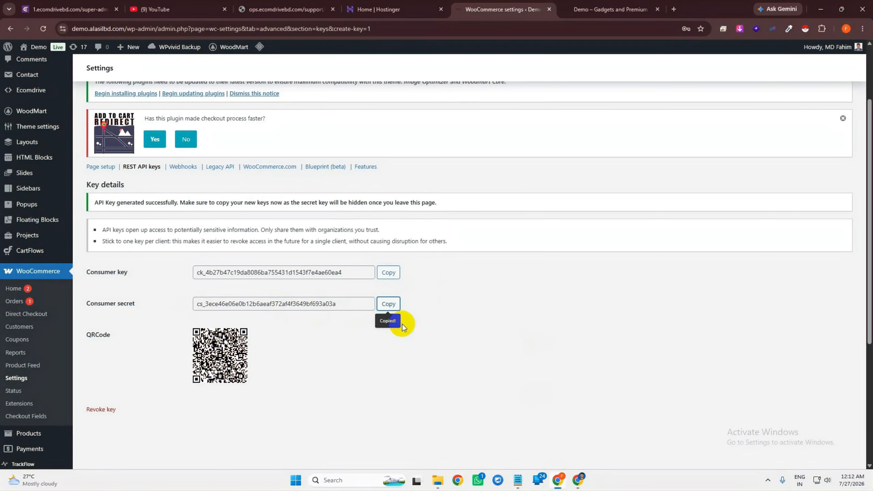
pyautogui.click(580, 480)
pyautogui.click(577, 219)
pyautogui.hotkey('ctrl', 'v')
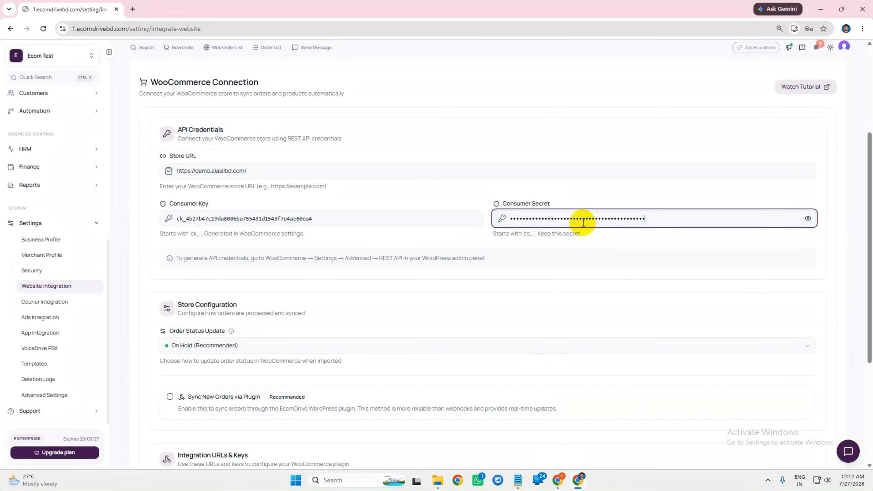
pyautogui.scroll(-5, 585, 272)
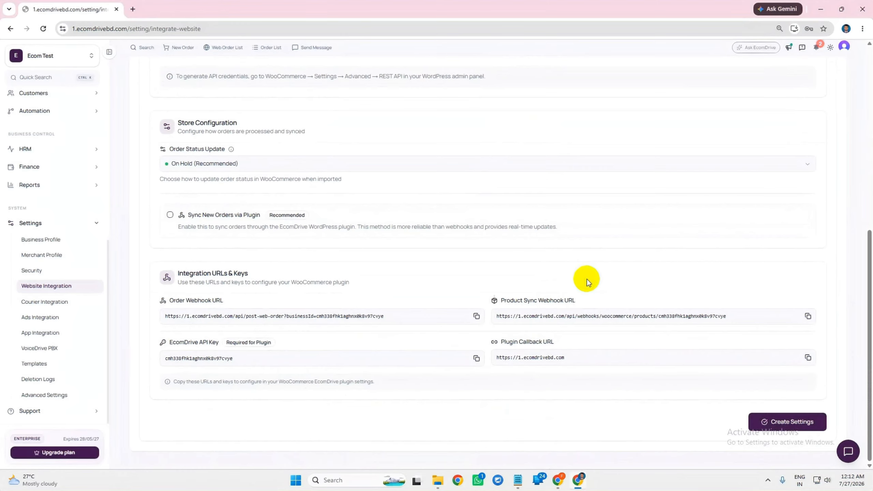
pyautogui.click(771, 431)
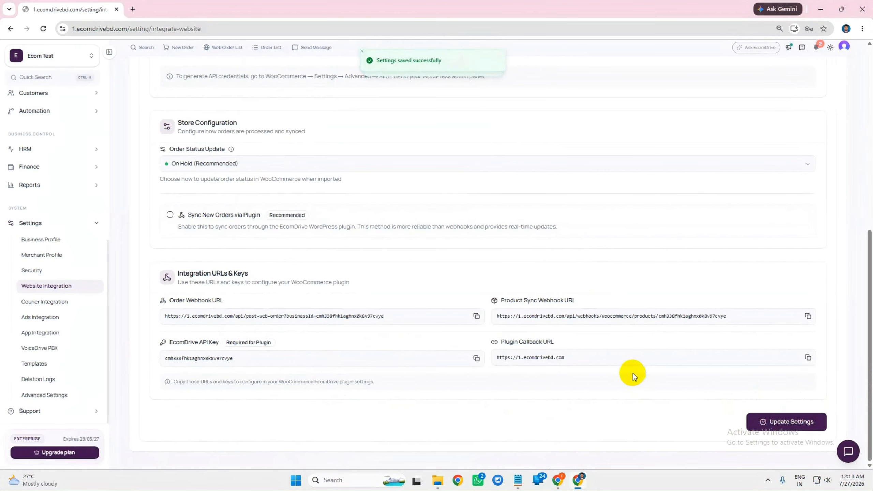
# Copy the Order Webhook URL and return to the WooCommerce settings window
pyautogui.moveTo(168, 299); pyautogui.dragTo(201, 300)
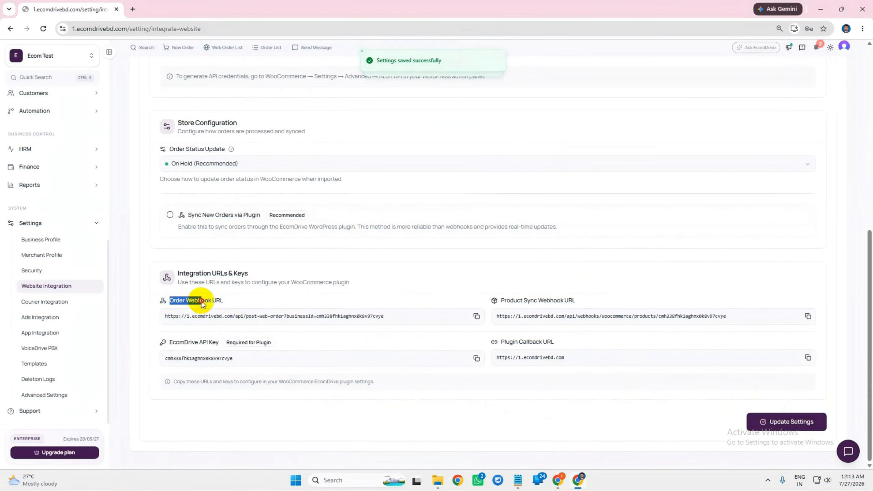
pyautogui.click(234, 301)
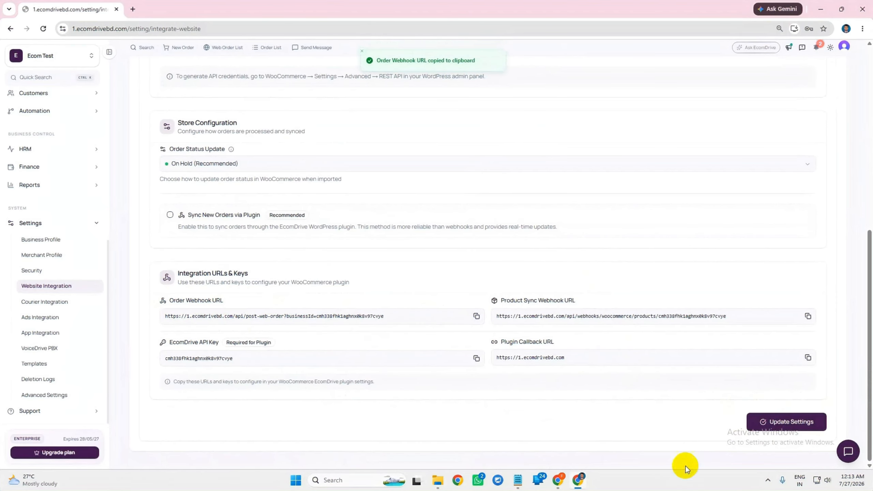
pyautogui.click(564, 479)
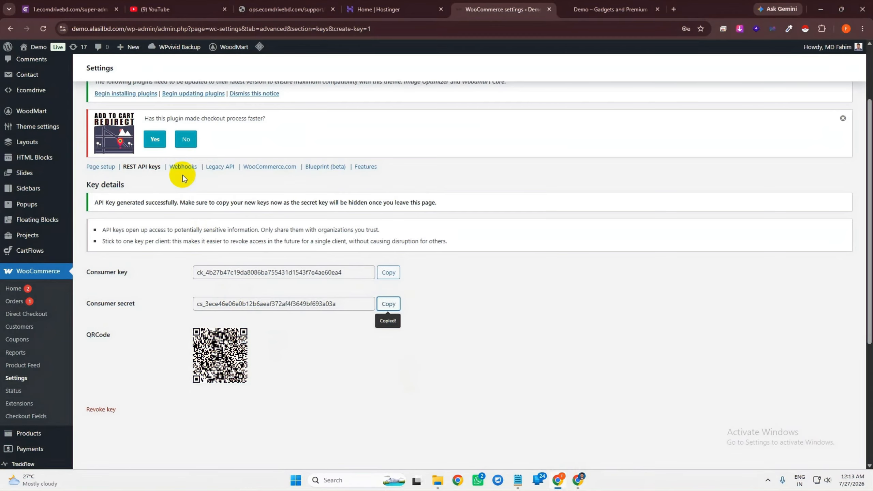
# In WooCommerce Webhooks, permanently delete the old ecomdrive webhook and start a new one
pyautogui.click(188, 166)
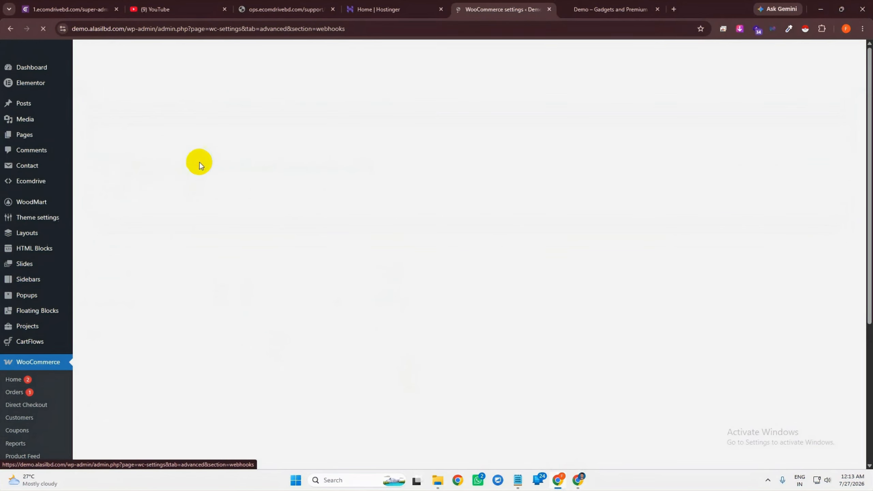
pyautogui.scroll(-1, 181, 339)
pyautogui.click(163, 321)
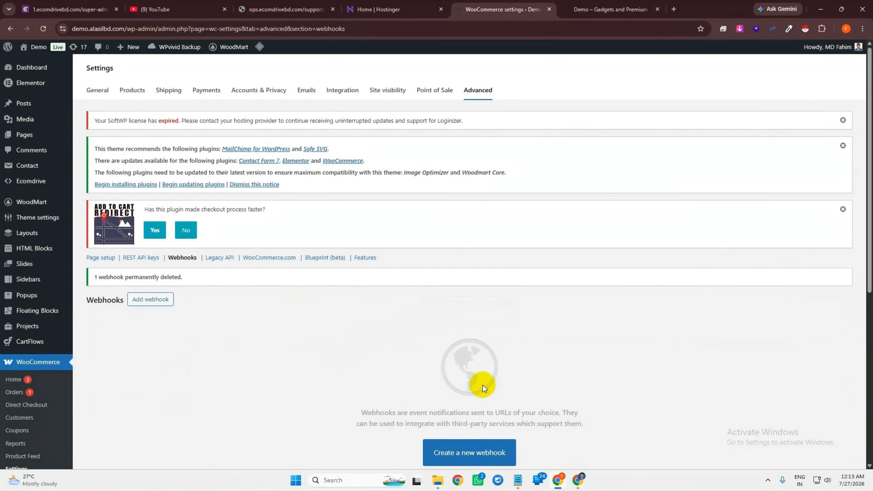
pyautogui.scroll(-3, 483, 385)
pyautogui.click(504, 321)
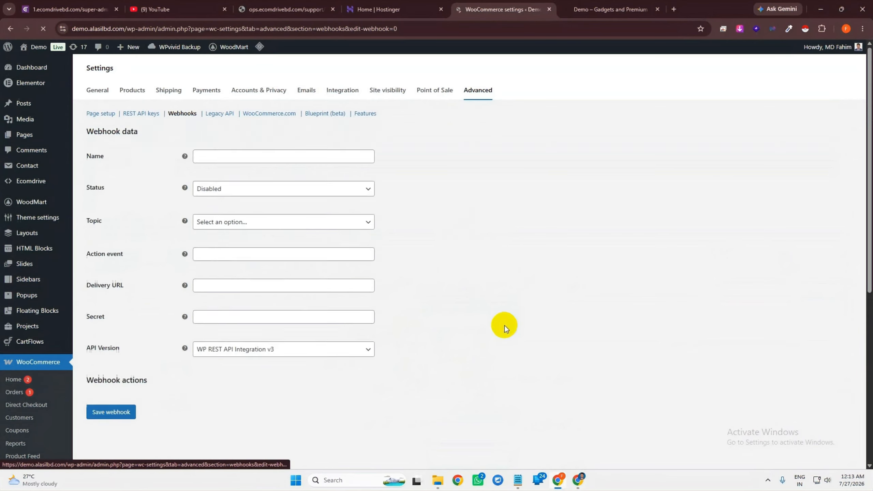
# Name the webhook 'EcomDrive Order Created' and set its status to Active
pyautogui.scroll(-4, 437, 316)
pyautogui.scroll(2, 285, 273)
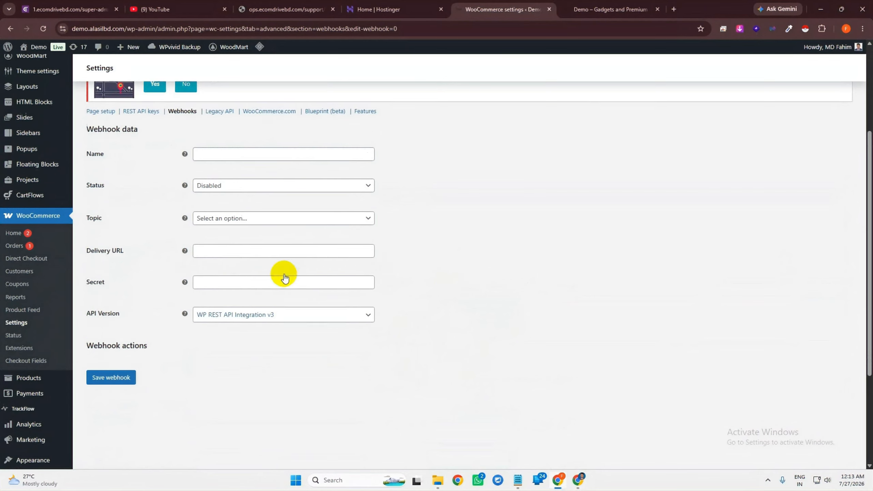
pyautogui.click(283, 163)
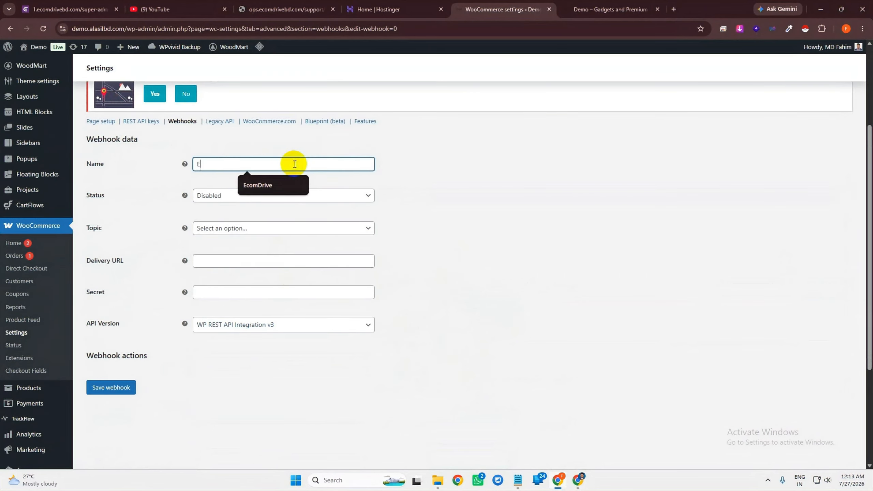
pyautogui.write('EcomDrive ')
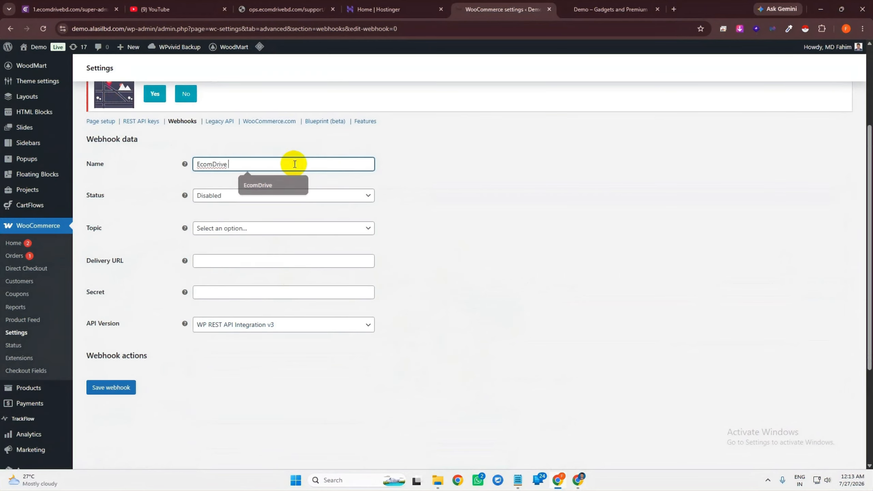
pyautogui.write('Order Created')
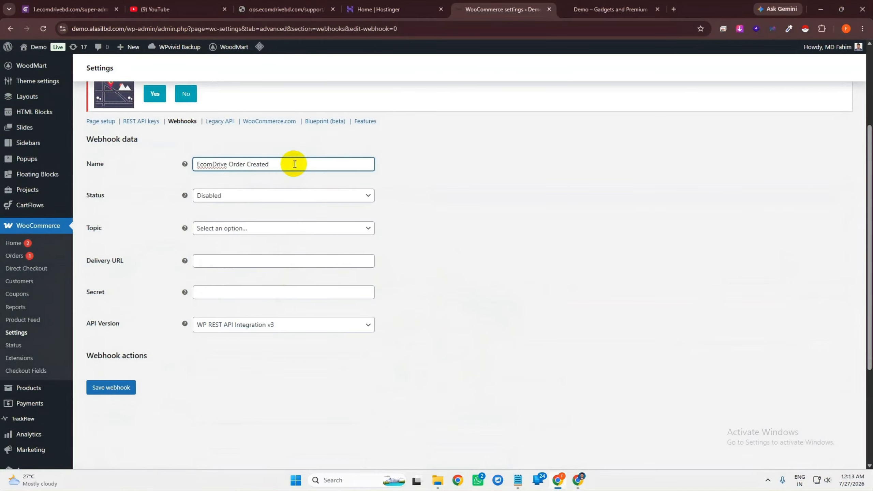
pyautogui.click(292, 195)
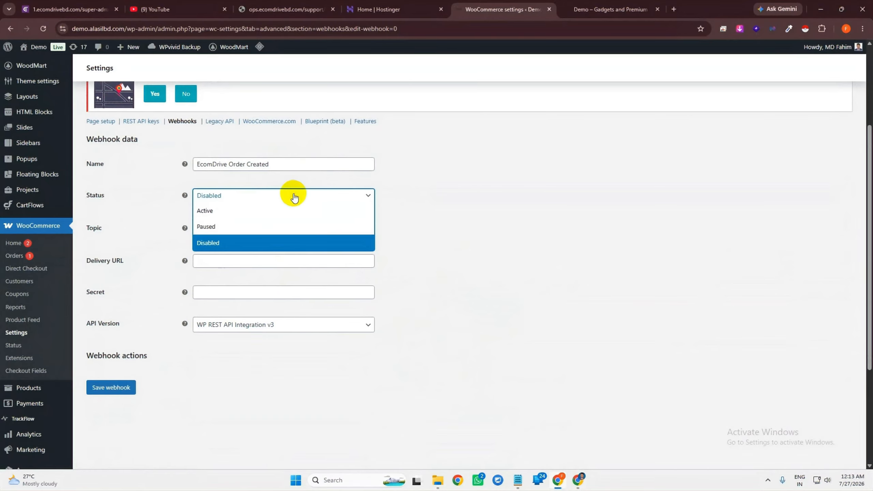
pyautogui.click(249, 209)
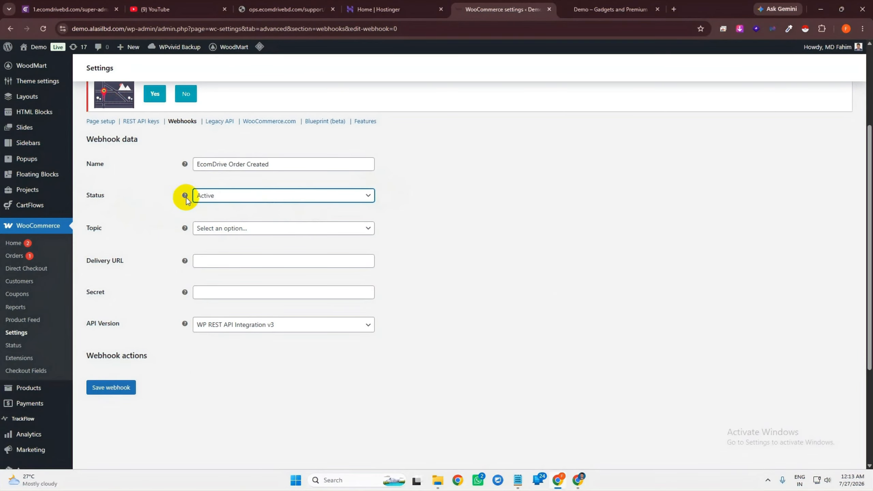
# Choose Order created as the topic and paste the order webhook URL as Delivery URL
pyautogui.click(217, 230)
pyautogui.write('order')
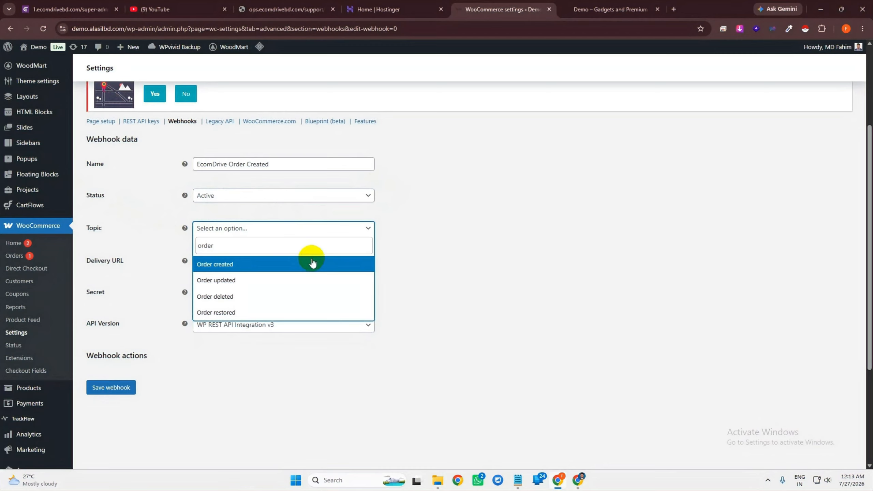
pyautogui.click(312, 263)
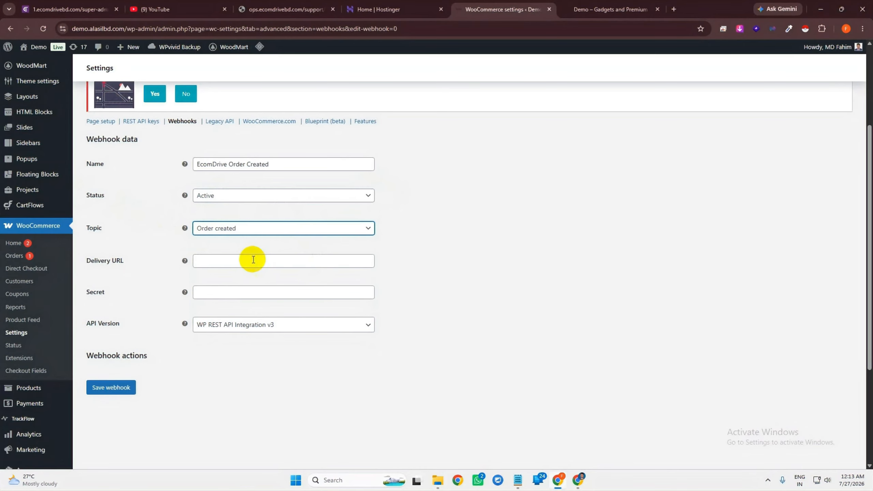
pyautogui.click(249, 260)
pyautogui.hotkey('ctrl', 'v')
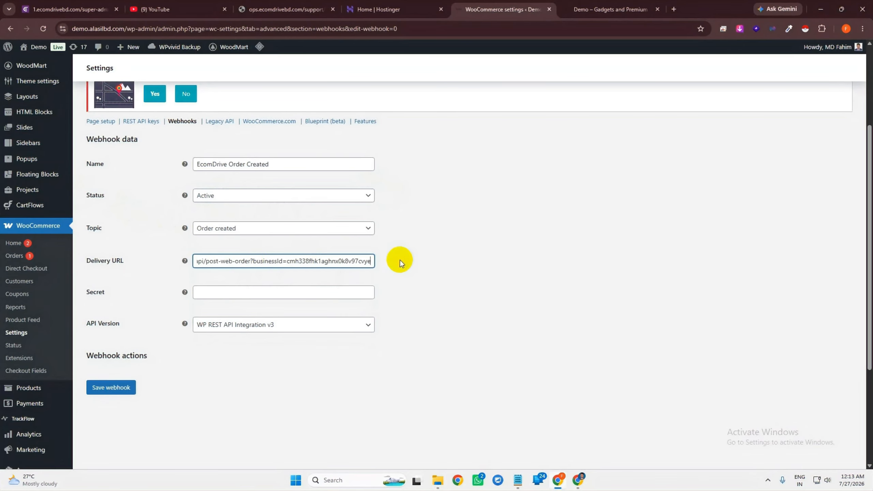
# Re-copy EcomDrive's Order Webhook URL and verify the full Delivery URL in the form
pyautogui.click(579, 482)
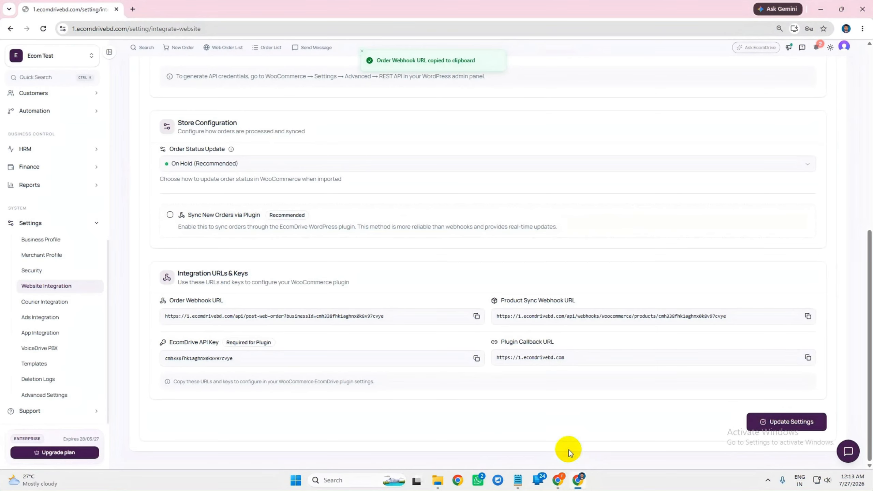
pyautogui.moveTo(169, 300); pyautogui.dragTo(223, 300)
pyautogui.click(225, 301)
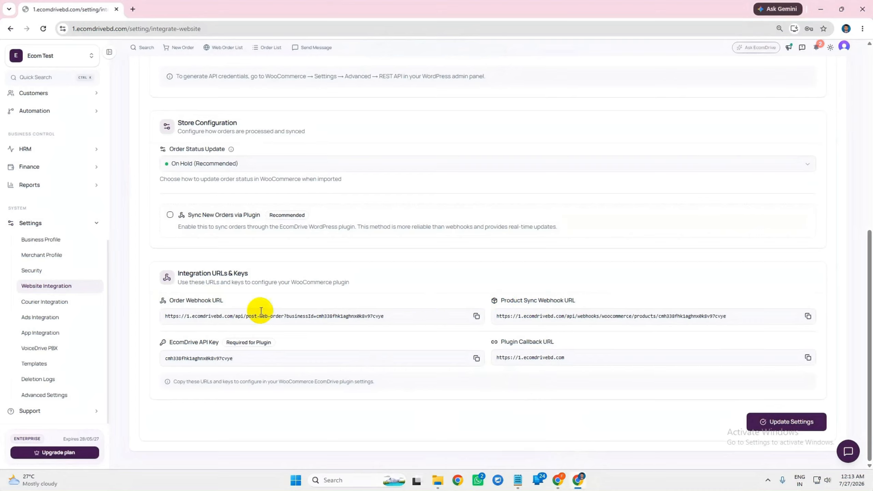
pyautogui.moveTo(169, 301); pyautogui.dragTo(245, 302)
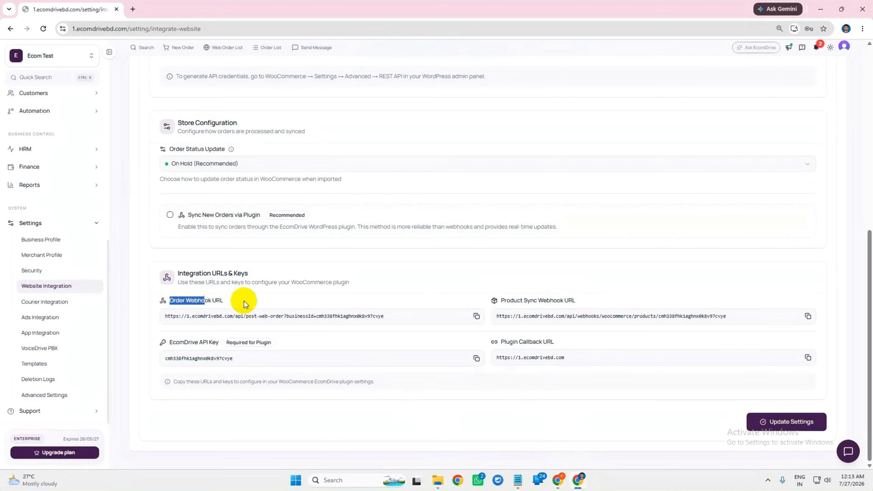
pyautogui.click(476, 317)
pyautogui.click(558, 480)
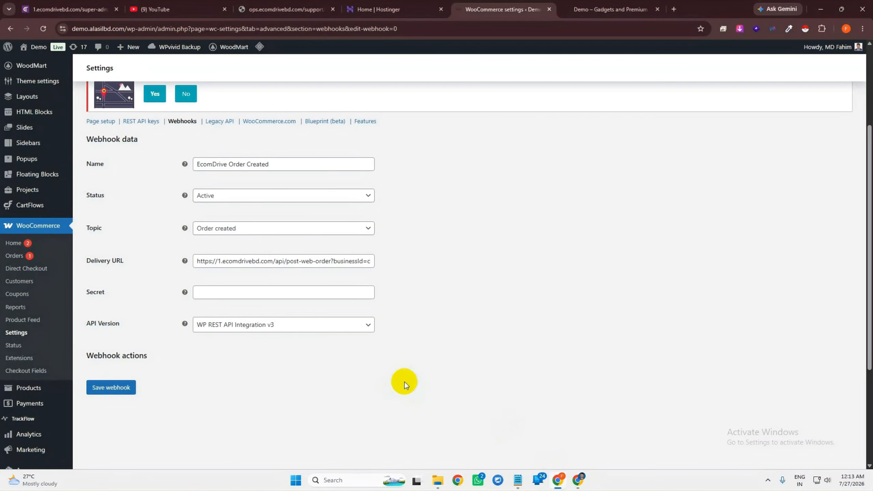
pyautogui.scroll(1, 404, 385)
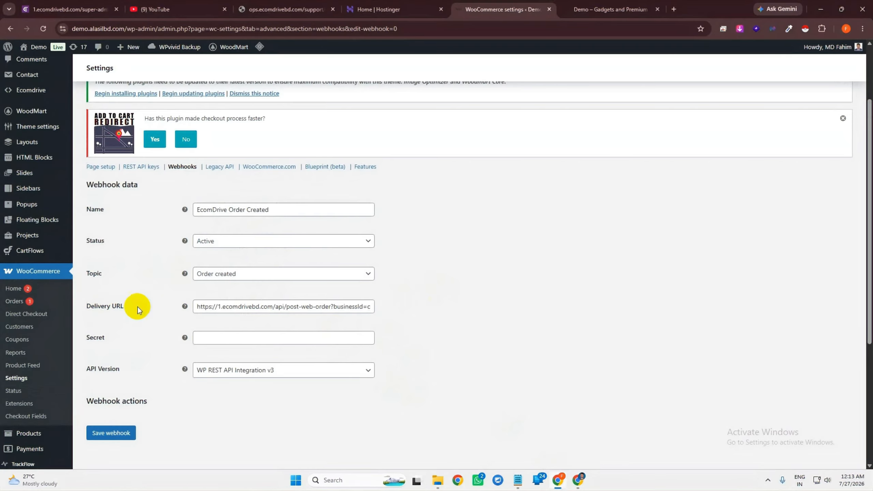
pyautogui.moveTo(240, 307); pyautogui.dragTo(449, 304)
pyautogui.click(421, 315)
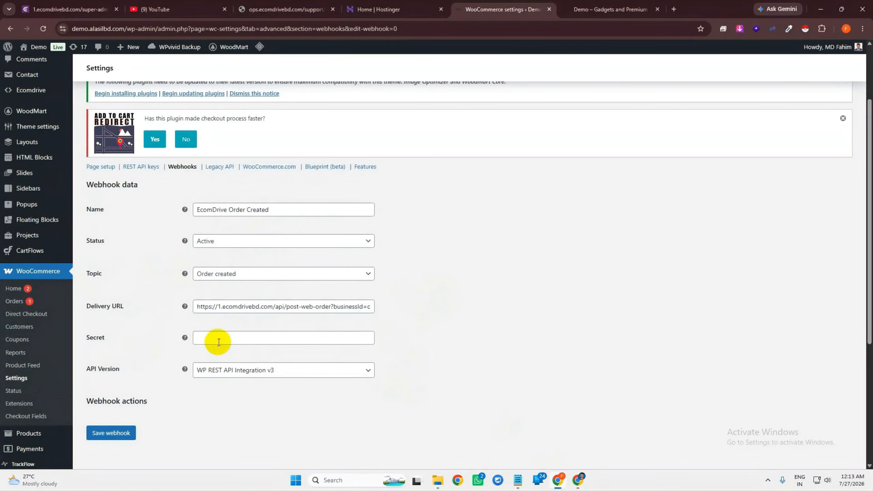
# Fill in the webhook secret
pyautogui.click(219, 341)
pyautogui.write('test')
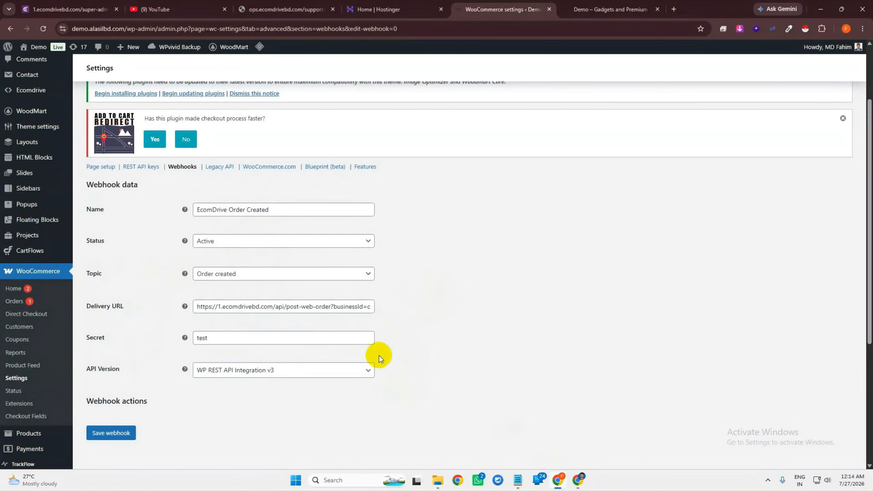
pyautogui.scroll(-4, 377, 353)
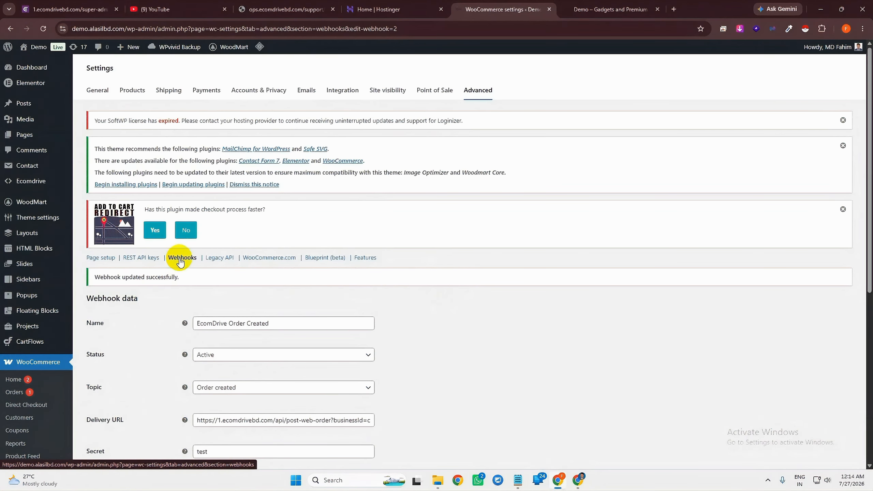
# Add a new webhook named 'EcomDrive Product Created', status Active, topic Product created
pyautogui.click(182, 258)
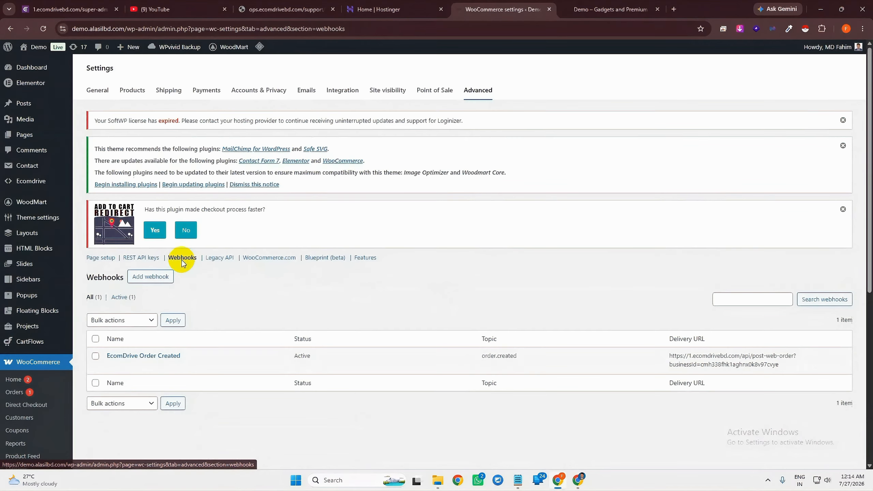
pyautogui.click(164, 276)
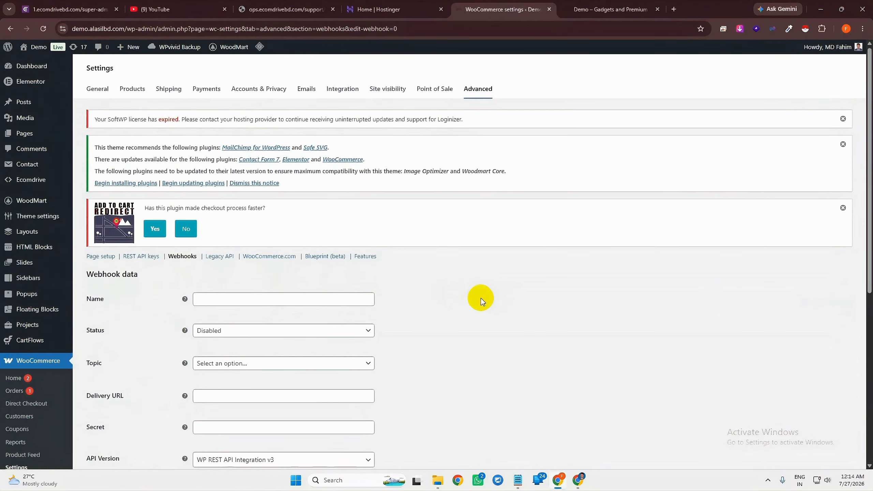
pyautogui.scroll(-1, 378, 286)
pyautogui.click(239, 249)
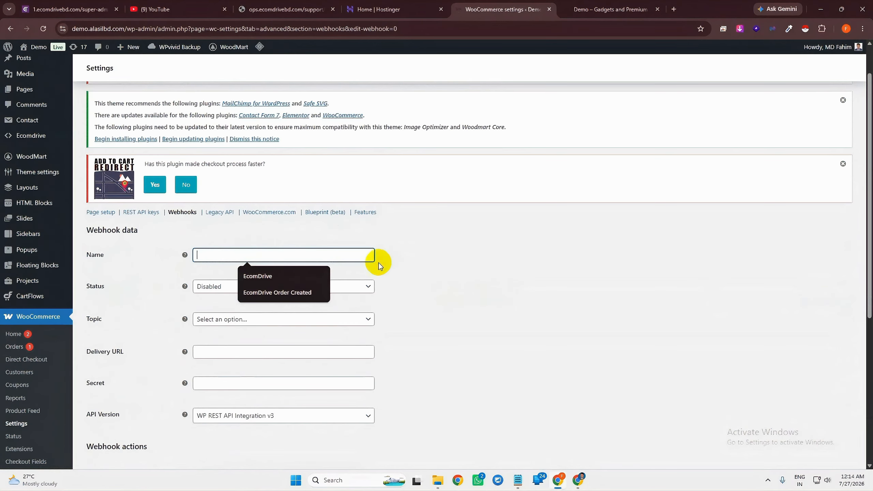
pyautogui.scroll(-2, 349, 261)
pyautogui.write('Ecom')
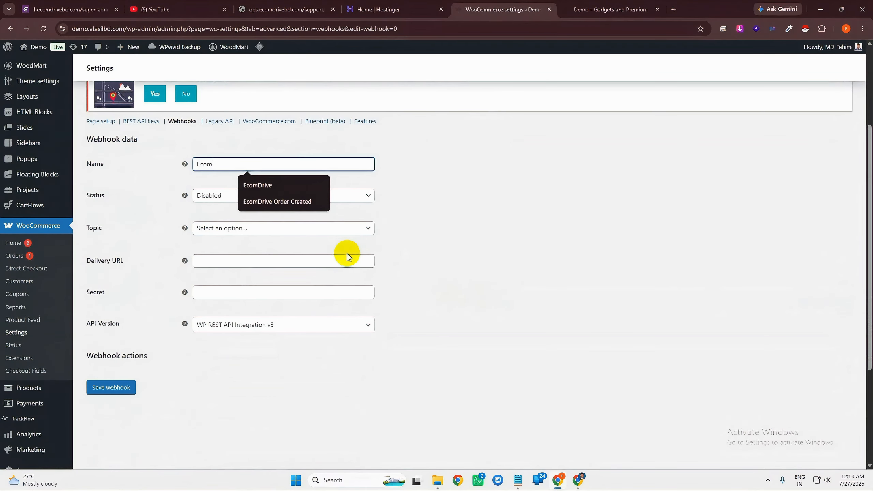
pyautogui.write('Drive Product Created')
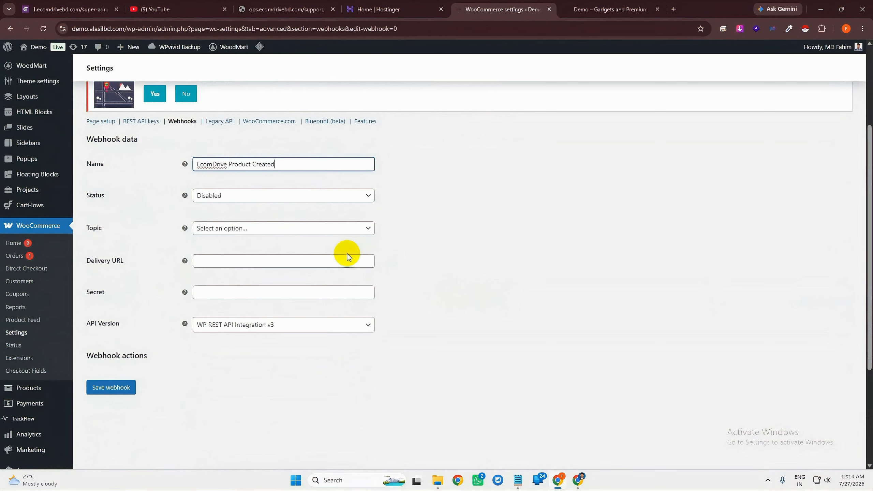
pyautogui.click(237, 196)
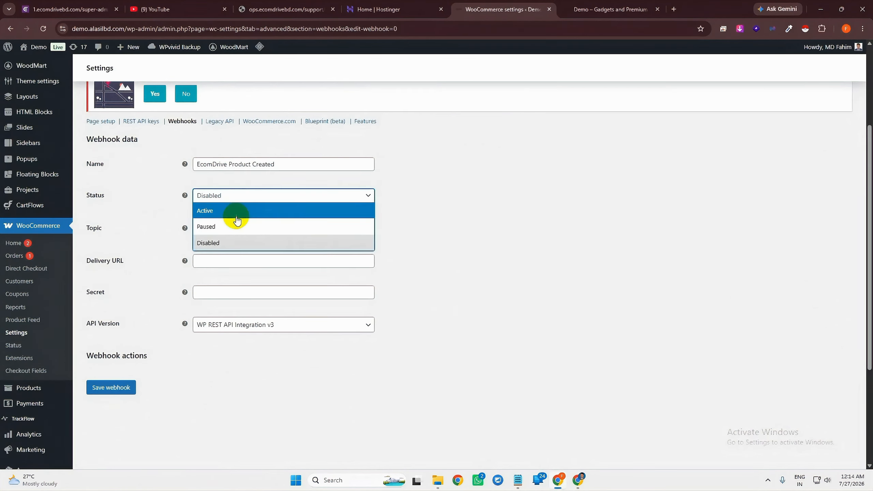
pyautogui.click(235, 211)
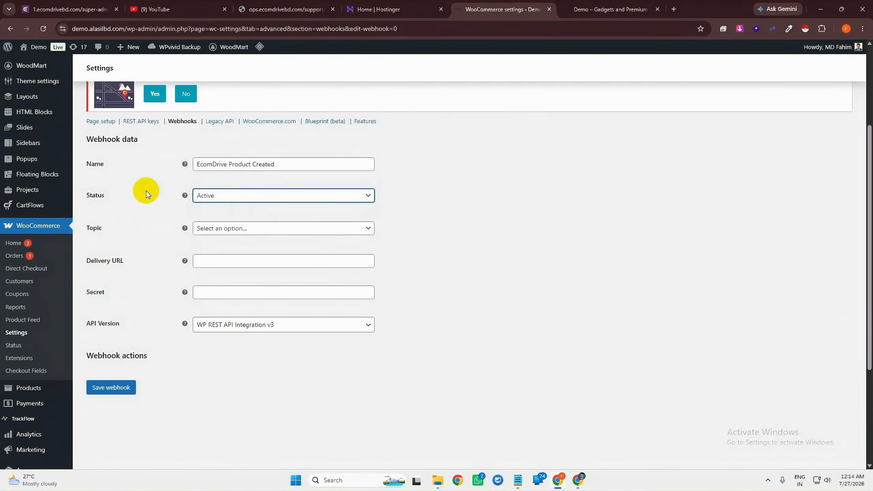
pyautogui.click(243, 228)
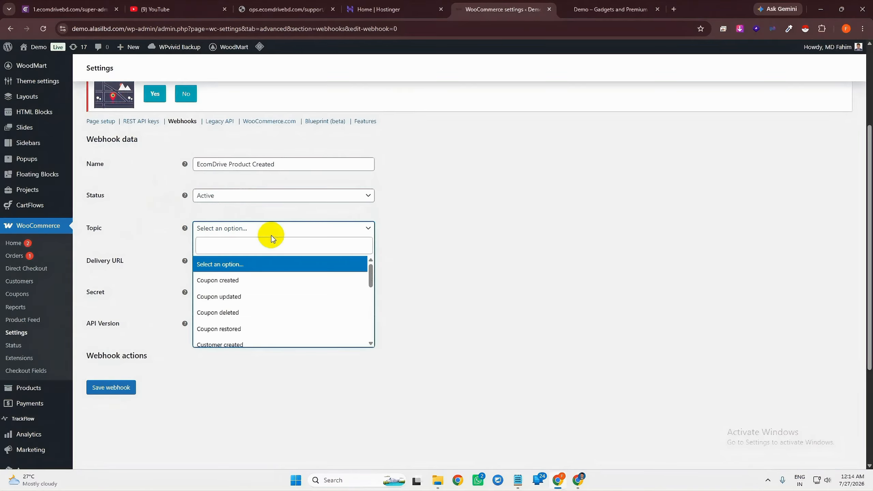
pyautogui.write('prody')
pyautogui.press('BackSpace')
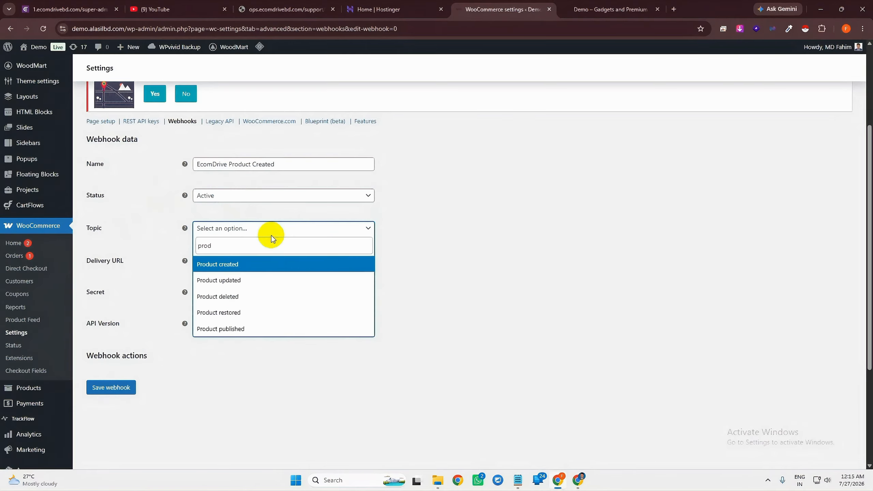
pyautogui.click(214, 263)
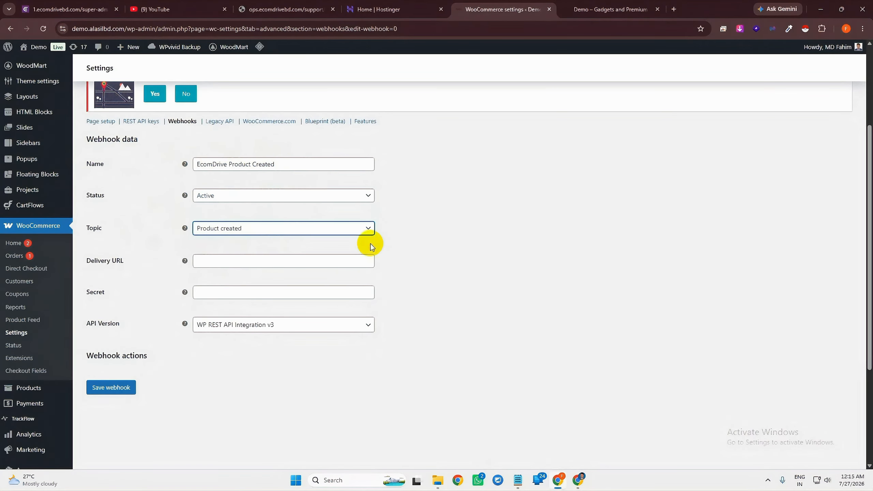
# Paste EcomDrive's product sync webhook URL as Delivery URL, set secret 'test', and save
pyautogui.click(578, 479)
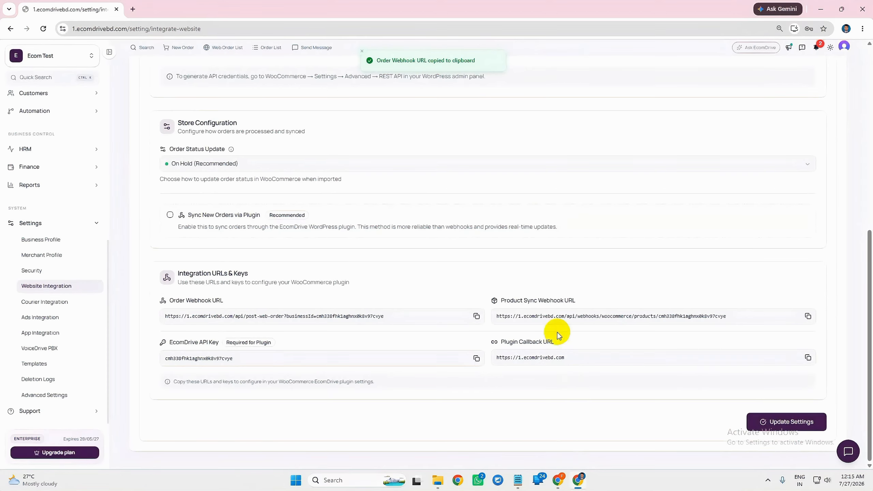
pyautogui.moveTo(503, 301); pyautogui.dragTo(571, 302)
pyautogui.click(578, 302)
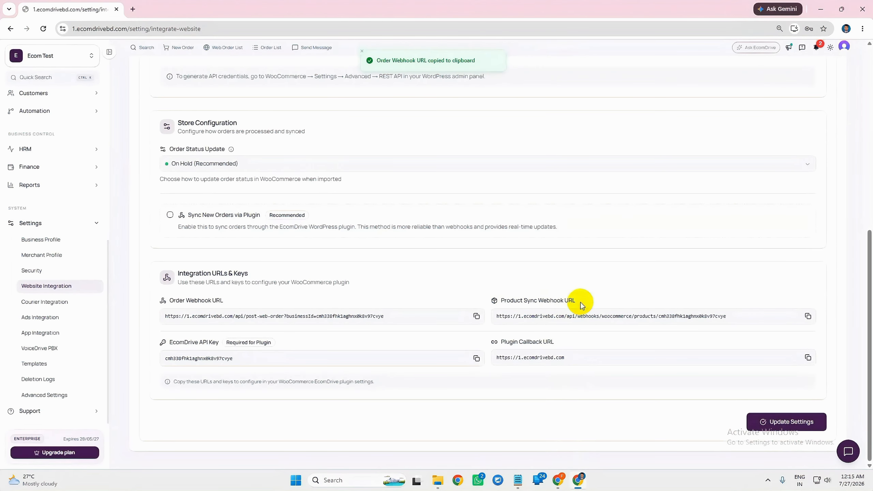
pyautogui.click(801, 316)
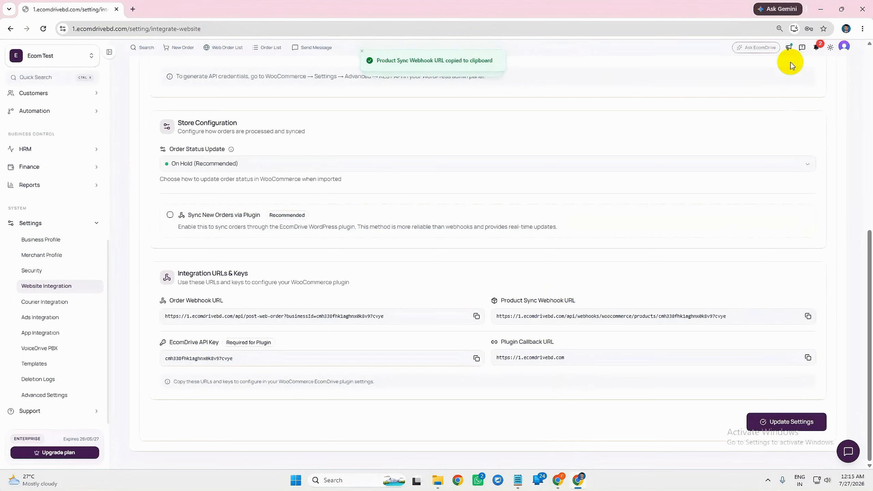
pyautogui.click(821, 9)
pyautogui.moveTo(87, 260); pyautogui.dragTo(157, 263)
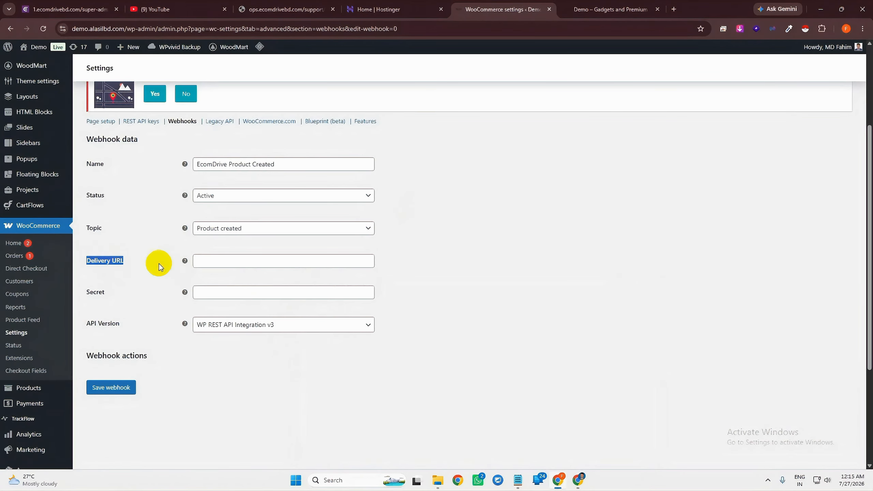
pyautogui.click(233, 265)
pyautogui.hotkey('ctrl', 'v')
pyautogui.click(236, 292)
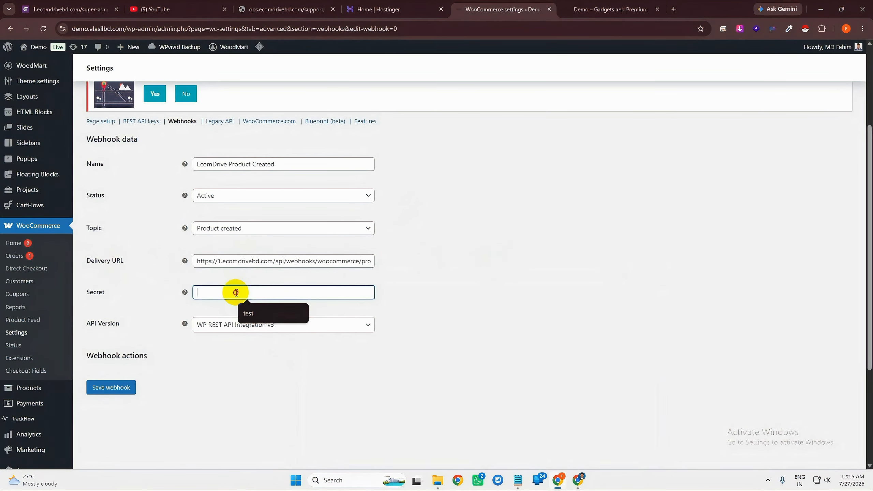
pyautogui.write('test')
pyautogui.click(111, 388)
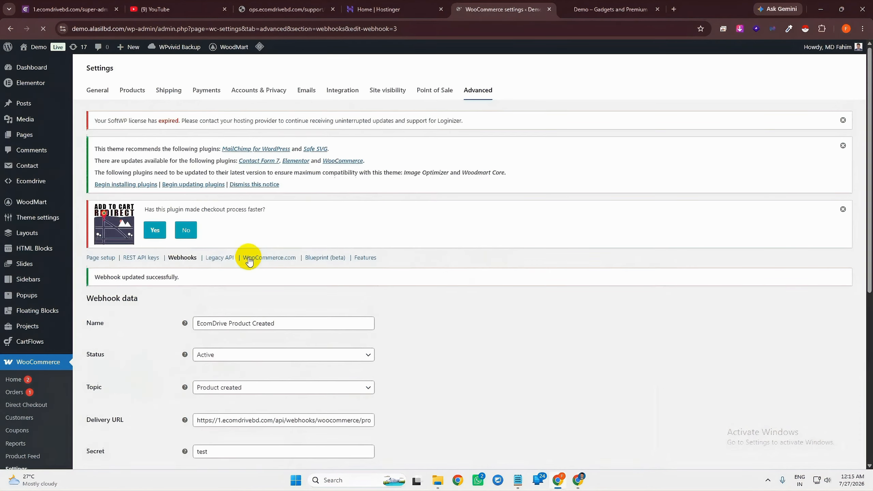
# Add another webhook named 'EcomDrive Product Updated' with status Active
pyautogui.click(182, 260)
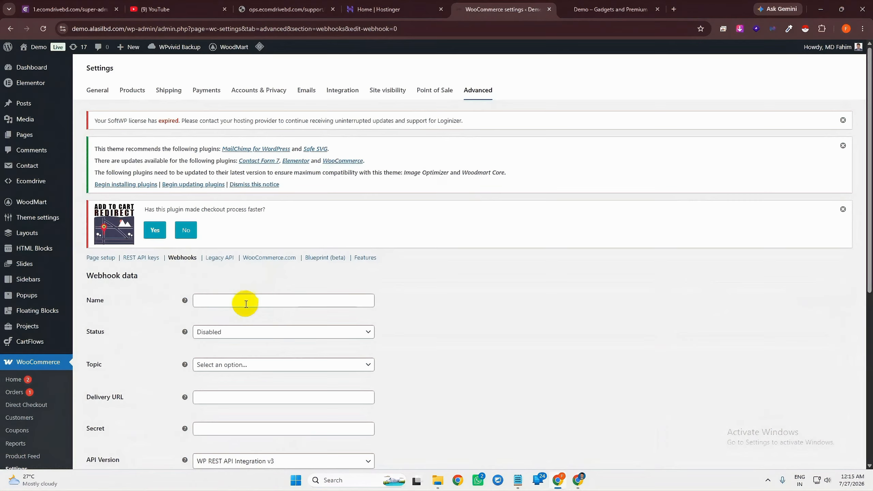
pyautogui.click(245, 302)
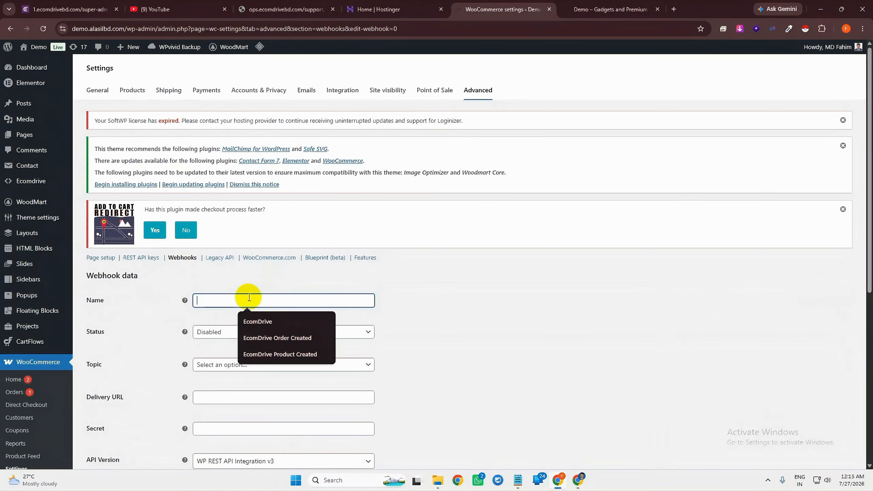
pyautogui.click(279, 359)
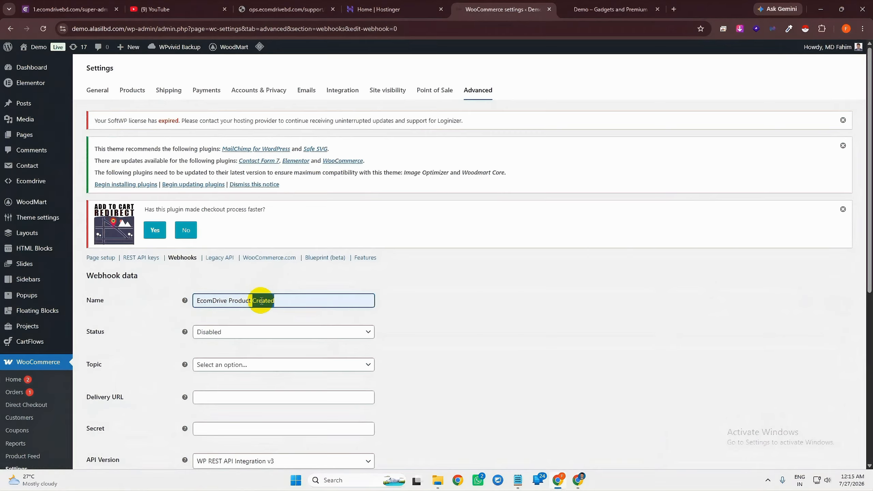
pyautogui.write('Upd')
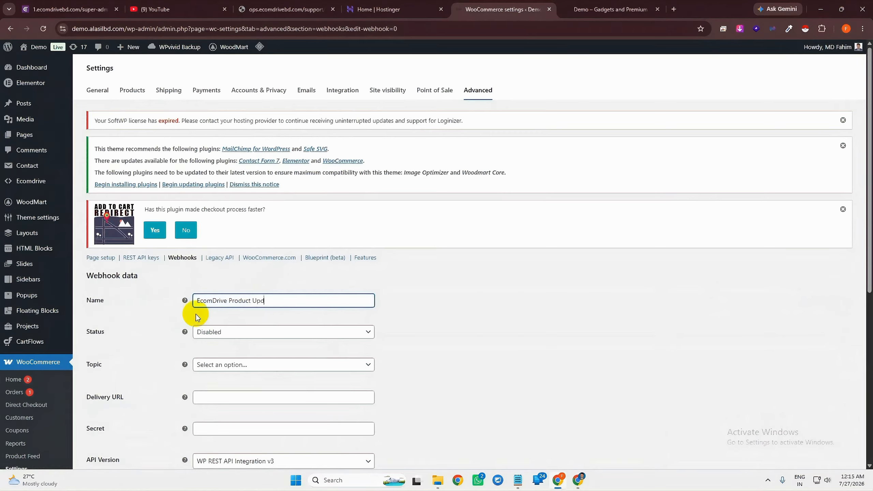
pyautogui.write('ated')
pyautogui.click(390, 316)
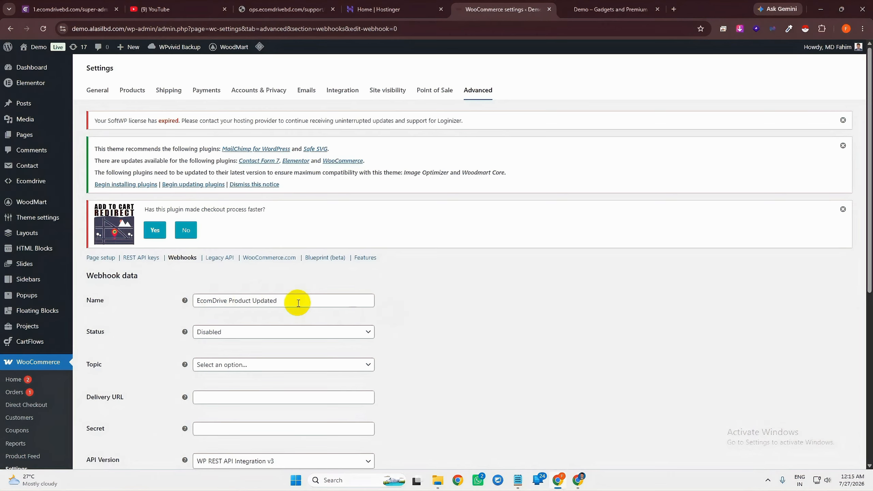
pyautogui.click(230, 335)
pyautogui.click(230, 345)
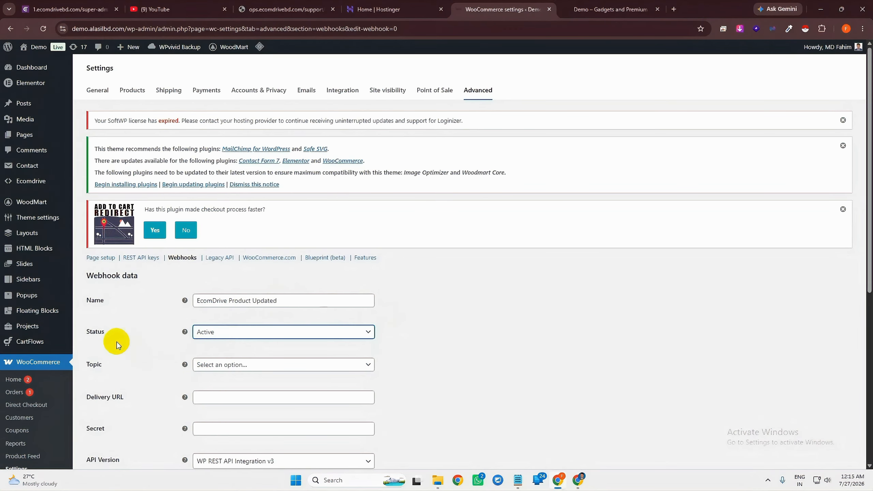
# Set the topic to Product updated and paste the product sync URL as Delivery URL
pyautogui.click(239, 370)
pyautogui.scroll(-3, 282, 309)
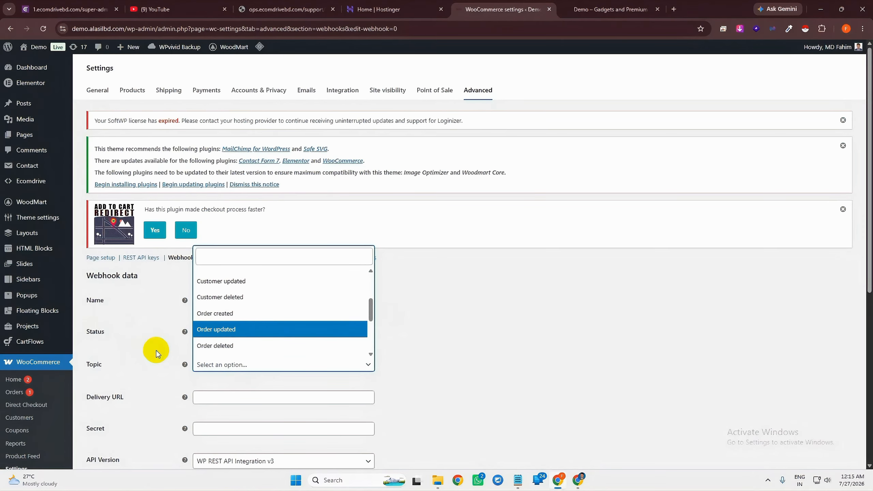
pyautogui.click(162, 355)
pyautogui.click(255, 368)
pyautogui.write('prod')
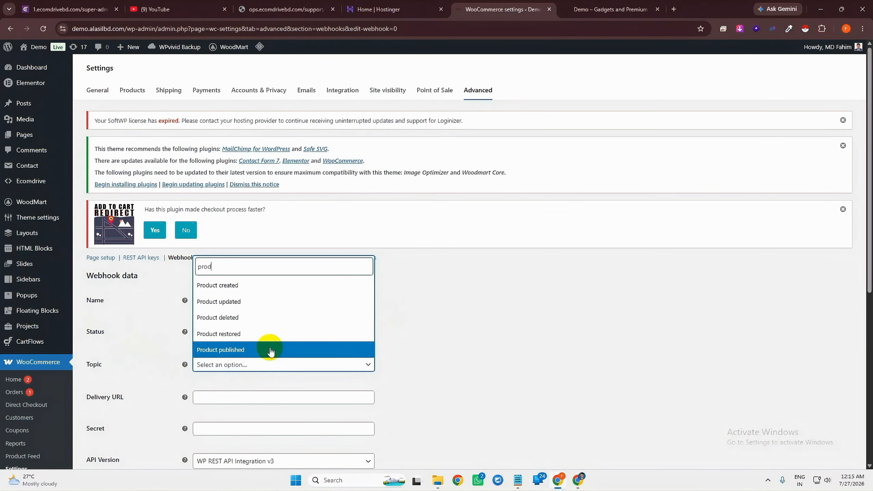
pyautogui.click(224, 302)
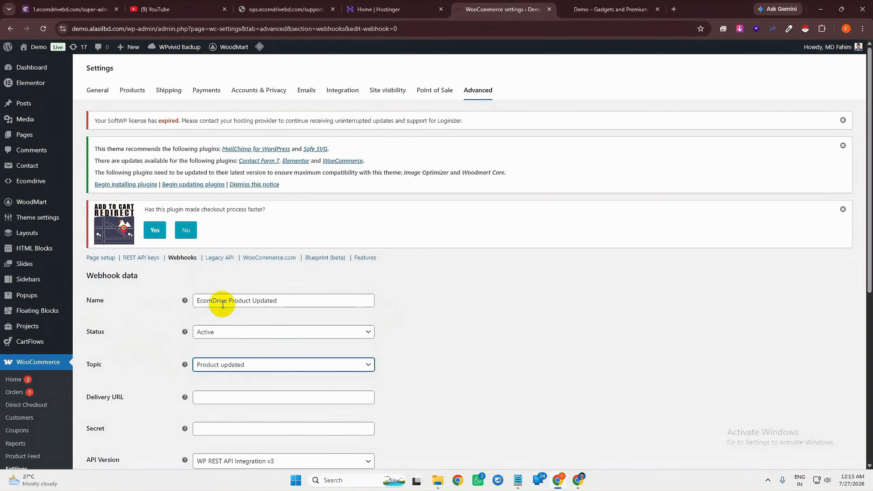
pyautogui.scroll(-2, 276, 351)
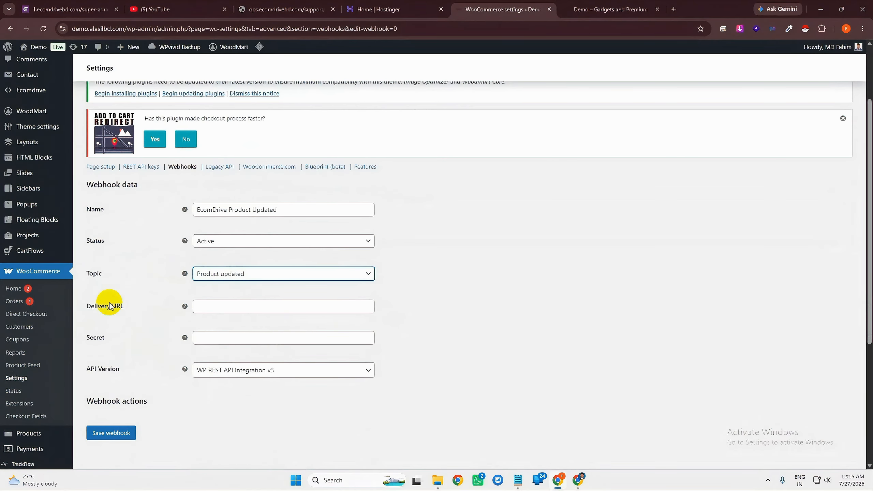
pyautogui.click(203, 306)
pyautogui.moveTo(82, 305); pyautogui.dragTo(136, 313)
pyautogui.click(209, 306)
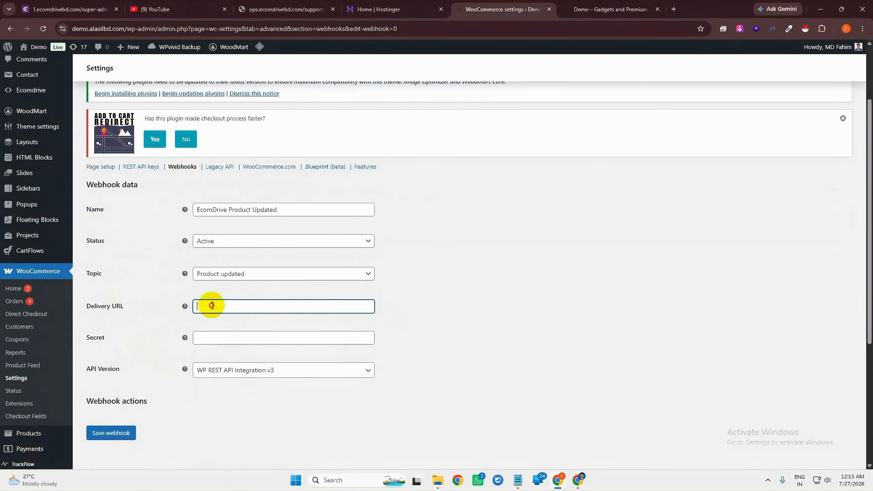
pyautogui.hotkey('ctrl', 'v')
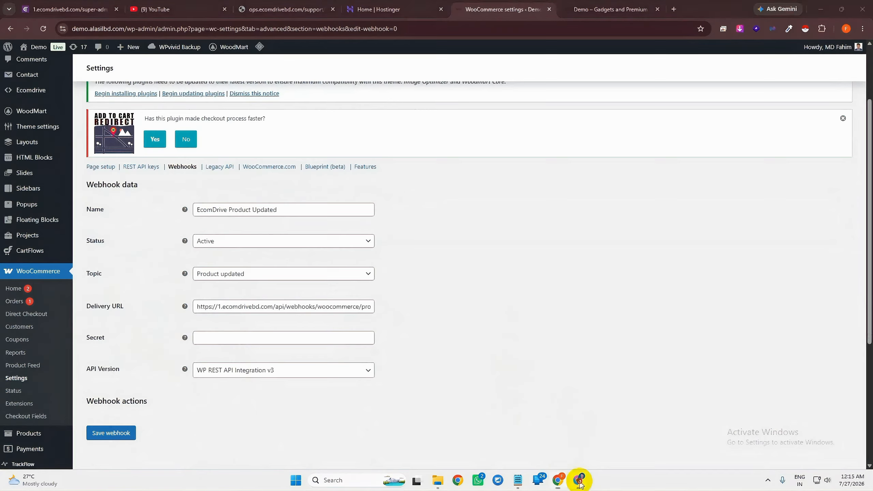
pyautogui.click(579, 480)
pyautogui.moveTo(500, 301); pyautogui.dragTo(578, 302)
pyautogui.click(579, 302)
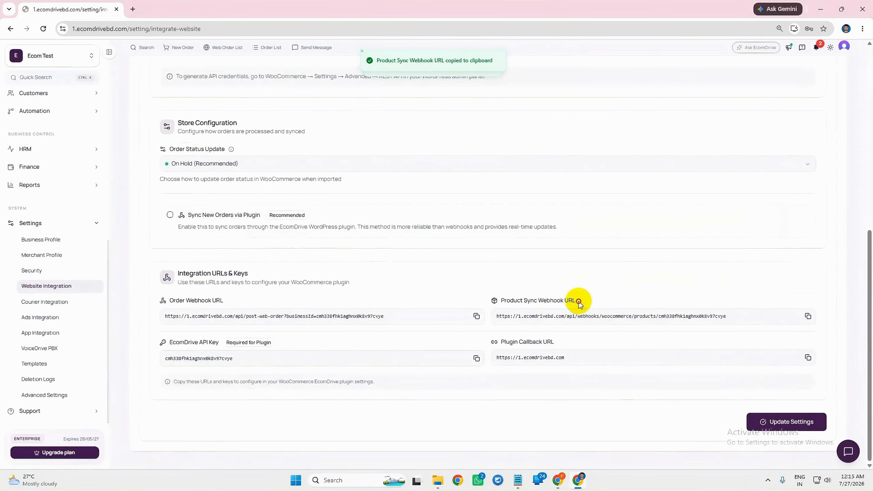
pyautogui.tripleClick(574, 303)
pyautogui.click(580, 303)
pyautogui.tripleClick(575, 303)
pyautogui.click(579, 303)
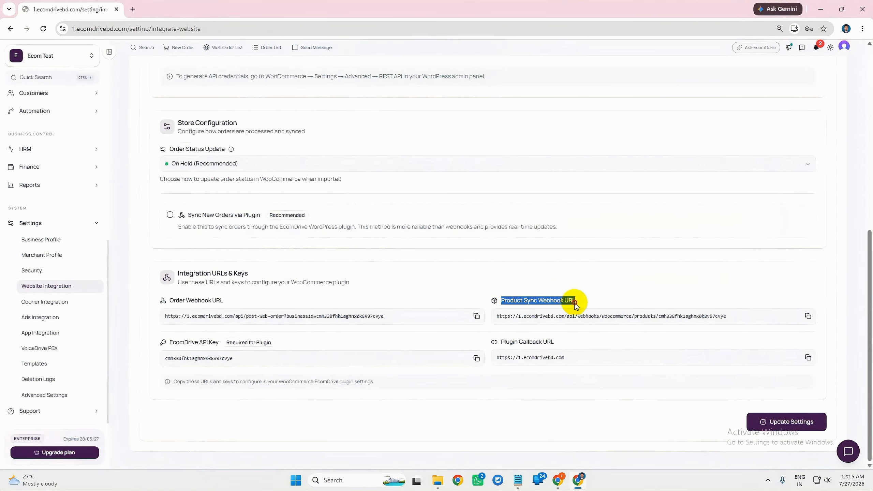
pyautogui.moveTo(572, 306); pyautogui.dragTo(563, 307)
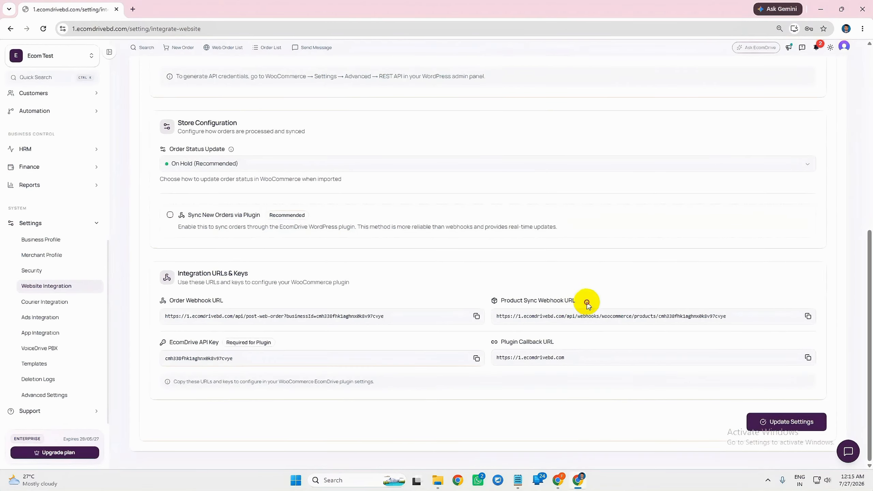
pyautogui.click(823, 13)
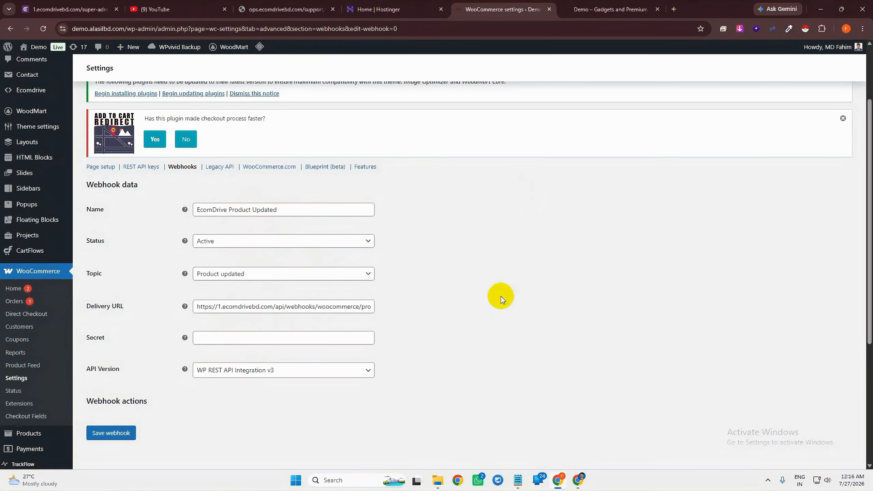
pyautogui.click(251, 339)
pyautogui.write('test')
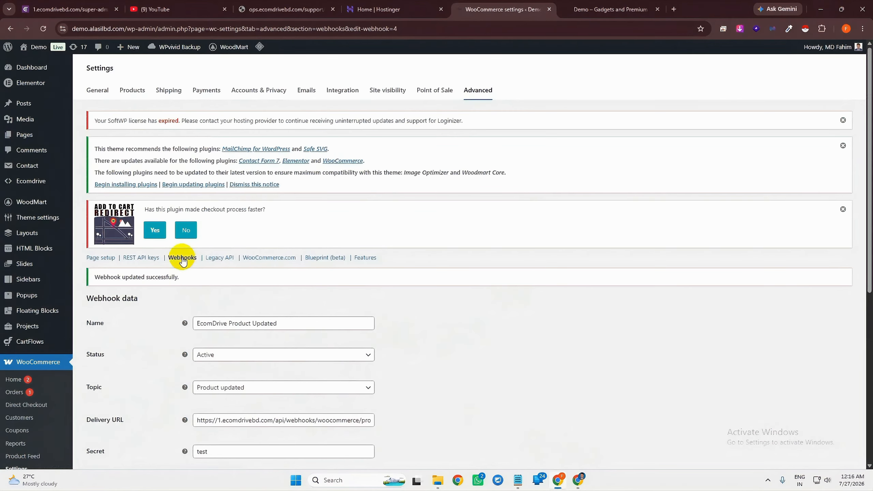
# Return to the webhooks list and review the three active EcomDrive webhooks
pyautogui.click(181, 258)
pyautogui.scroll(-6, 67, 297)
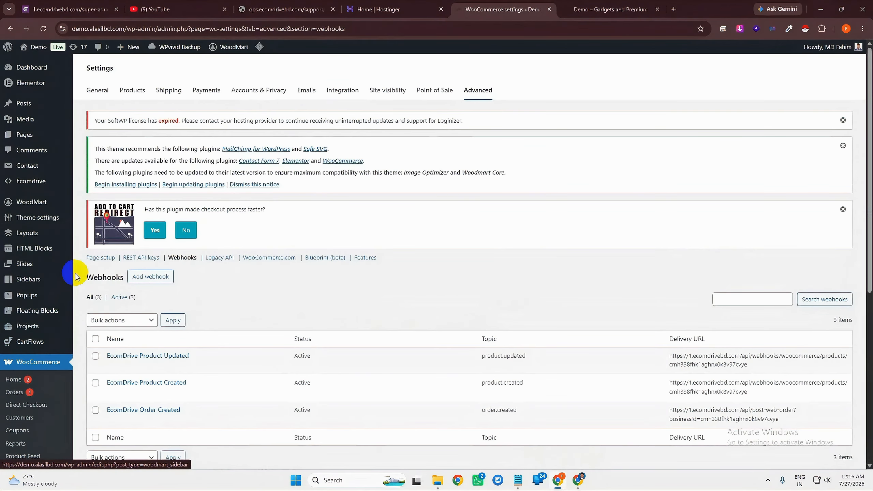
pyautogui.scroll(-3, 206, 245)
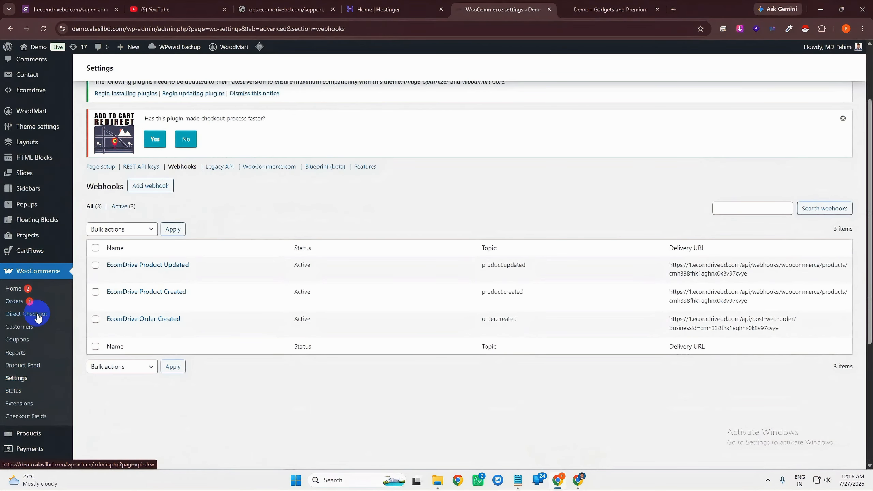
pyautogui.scroll(1, 345, 287)
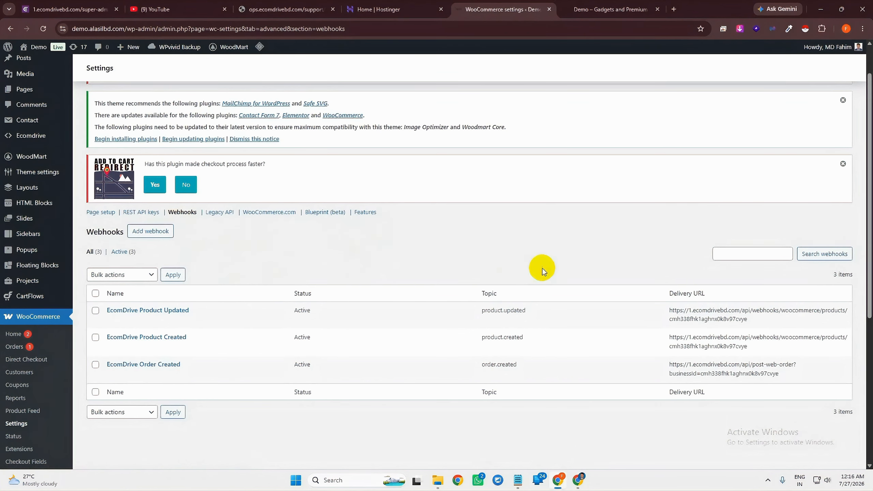
pyautogui.scroll(1, 550, 265)
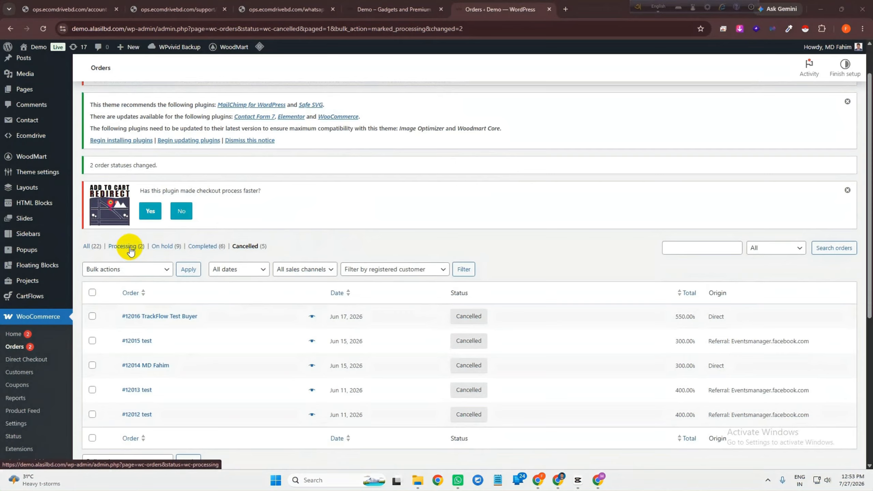
# Bulk-mark the lone Processing order Completed, then list the five Cancelled orders
pyautogui.click(130, 247)
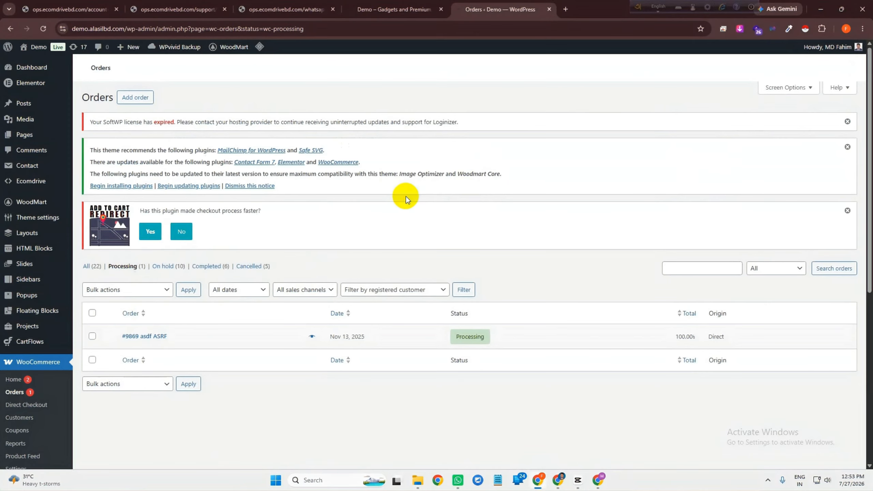
pyautogui.moveTo(116, 339); pyautogui.dragTo(185, 342)
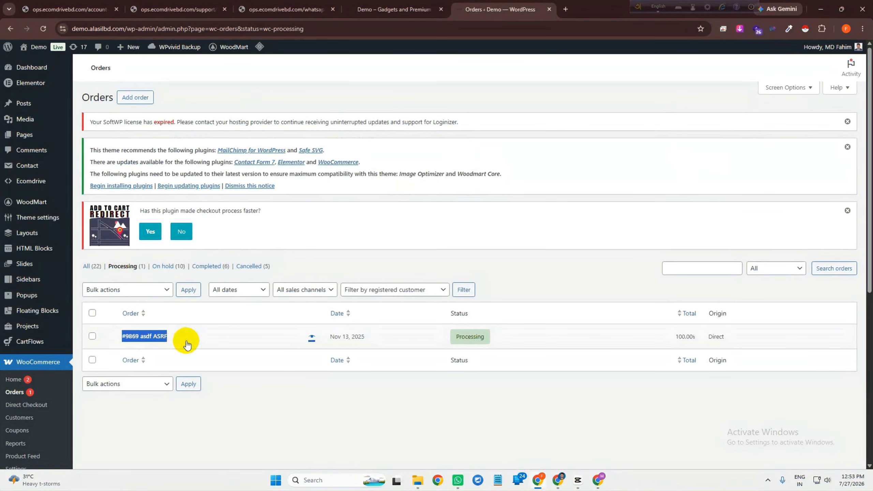
pyautogui.click(245, 416)
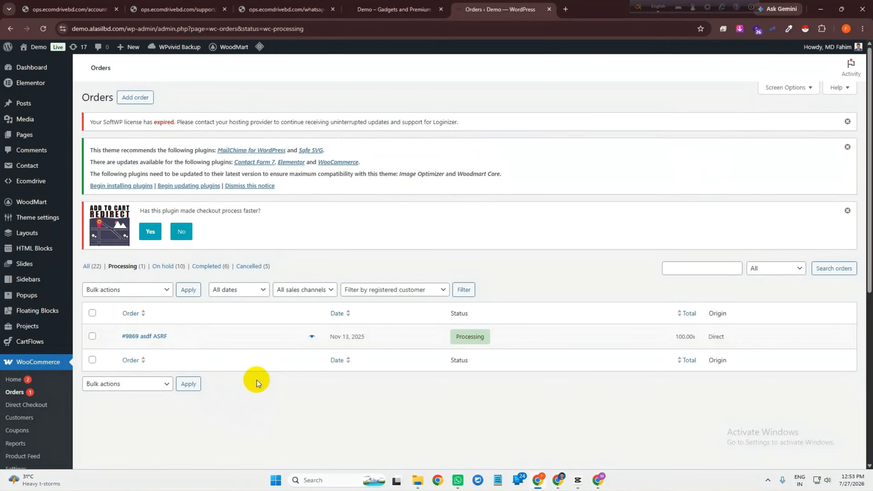
pyautogui.click(92, 313)
pyautogui.click(127, 290)
pyautogui.click(169, 339)
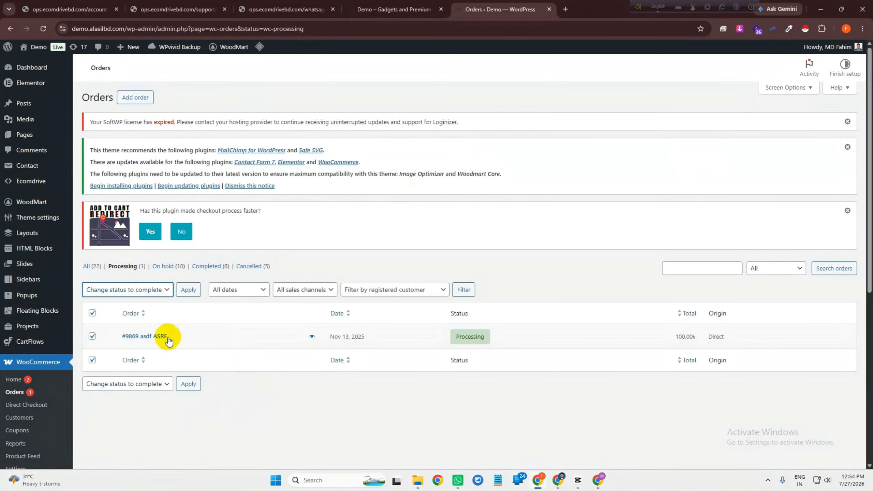
pyautogui.click(188, 291)
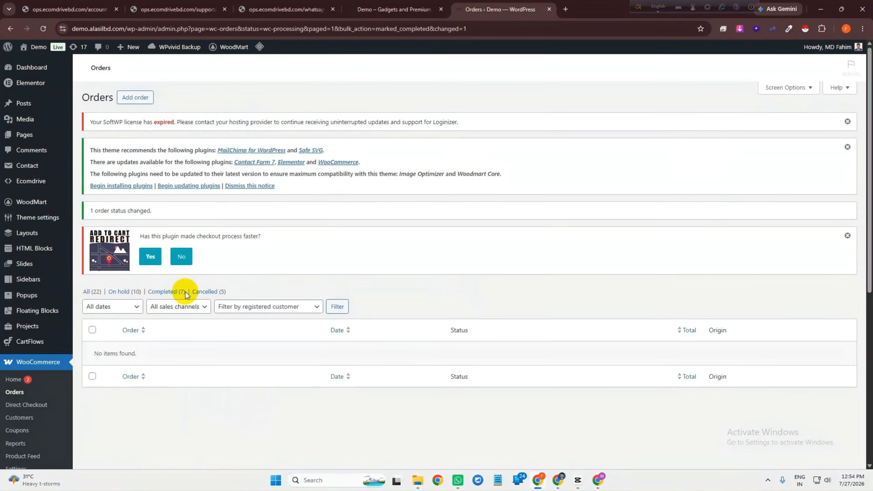
pyautogui.scroll(-1, 206, 268)
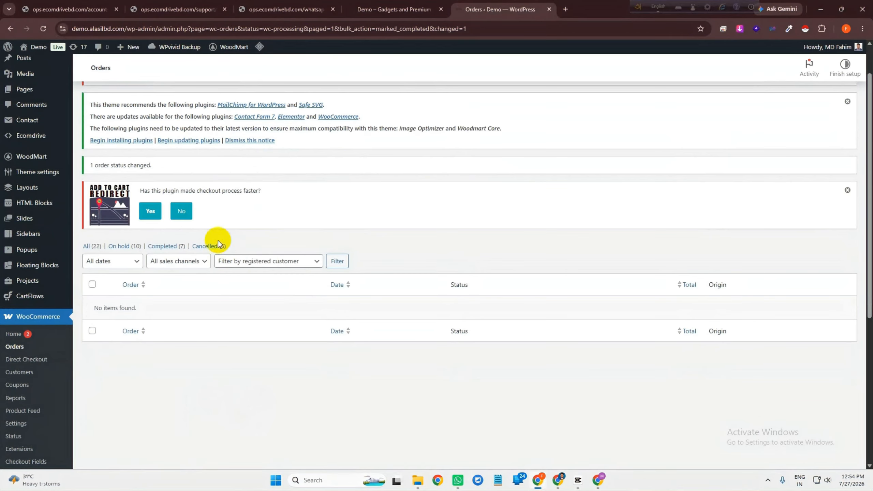
pyautogui.click(215, 247)
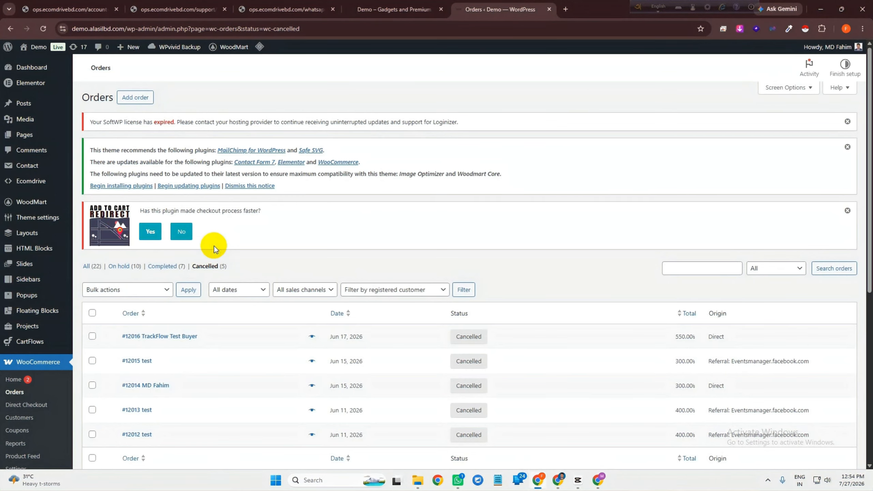
# Change two cancelled orders to Processing with the bulk action
pyautogui.scroll(-5, 309, 292)
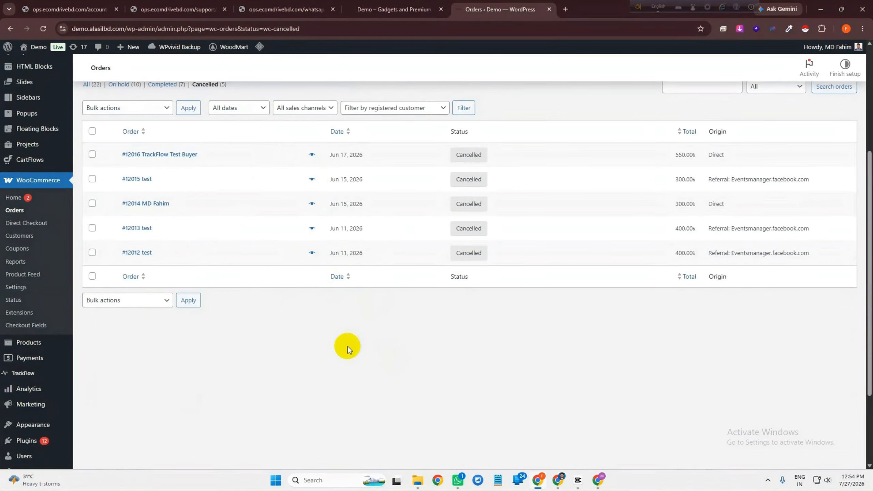
pyautogui.scroll(1, 160, 200)
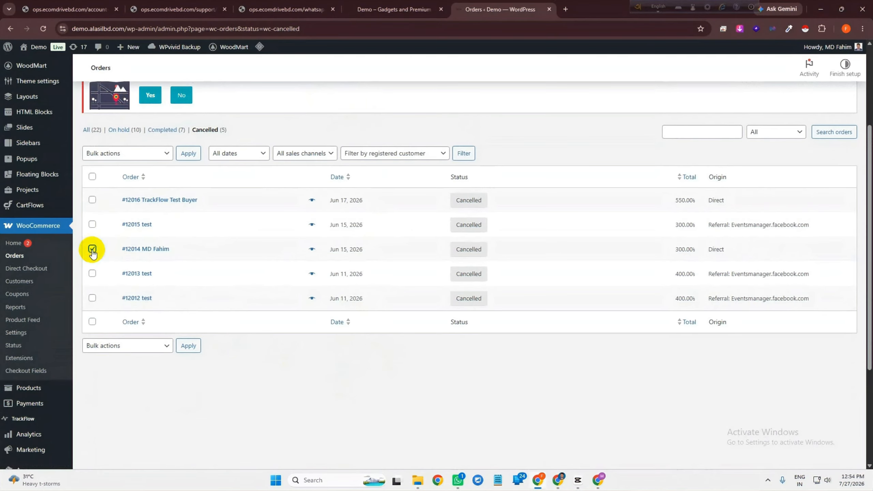
pyautogui.click(92, 225)
pyautogui.click(137, 153)
pyautogui.click(152, 180)
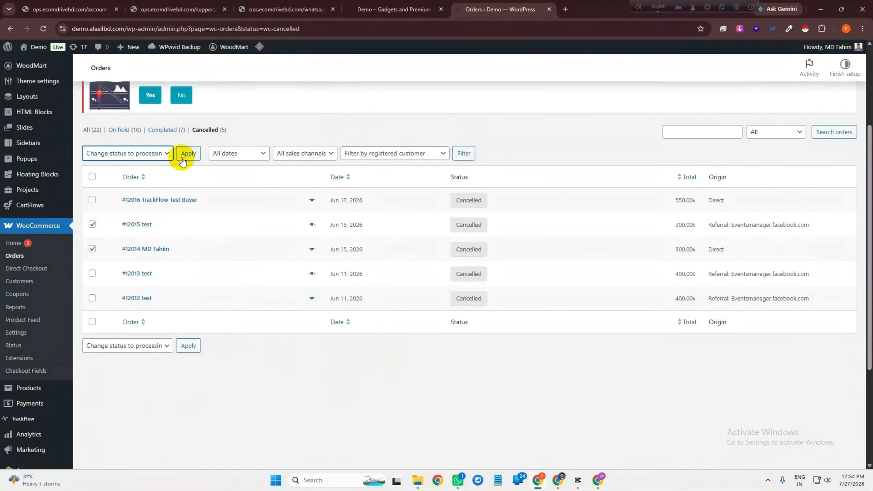
pyautogui.click(184, 153)
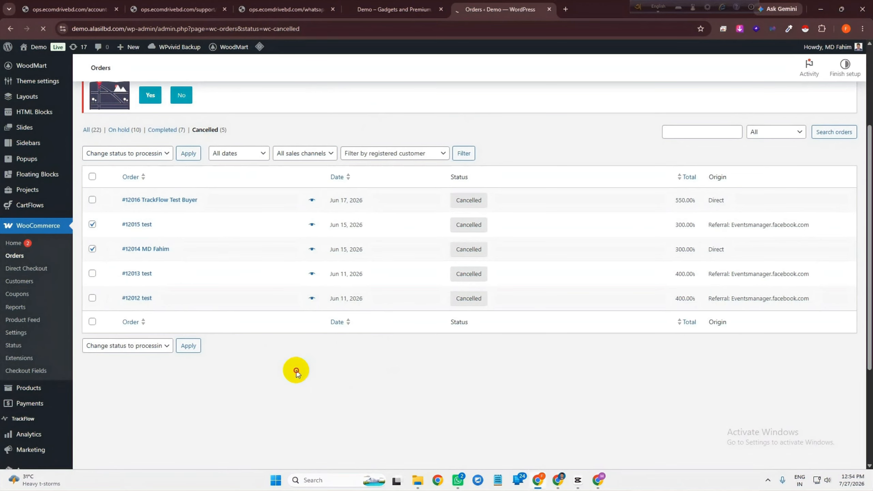
# View the Processing (2) orders, then bring up EcomDrive's Web Order List
pyautogui.click(132, 289)
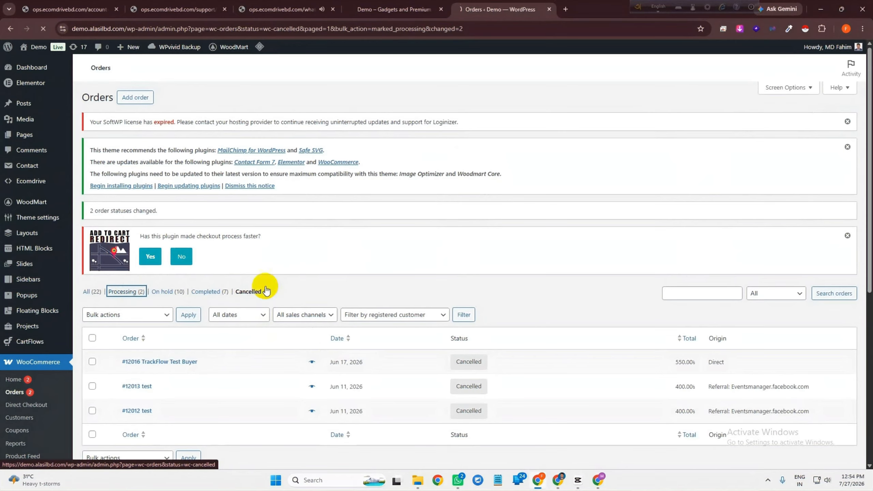
pyautogui.scroll(-1, 371, 246)
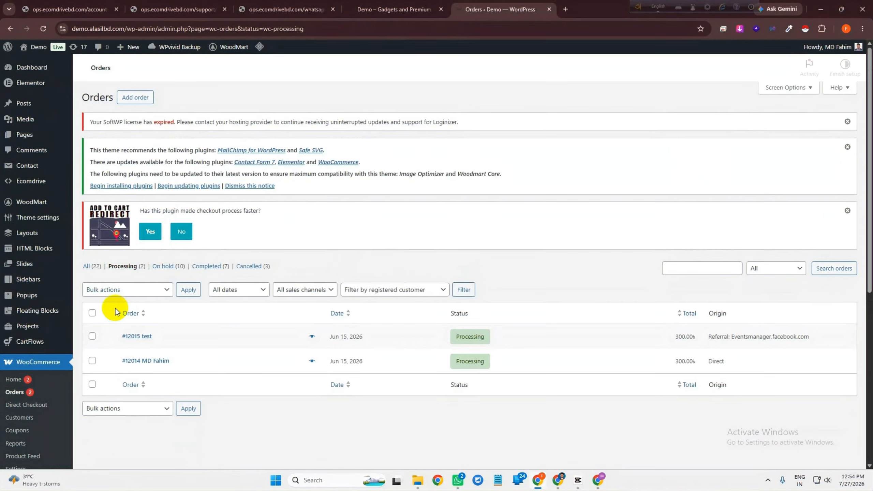
pyautogui.scroll(-2, 292, 316)
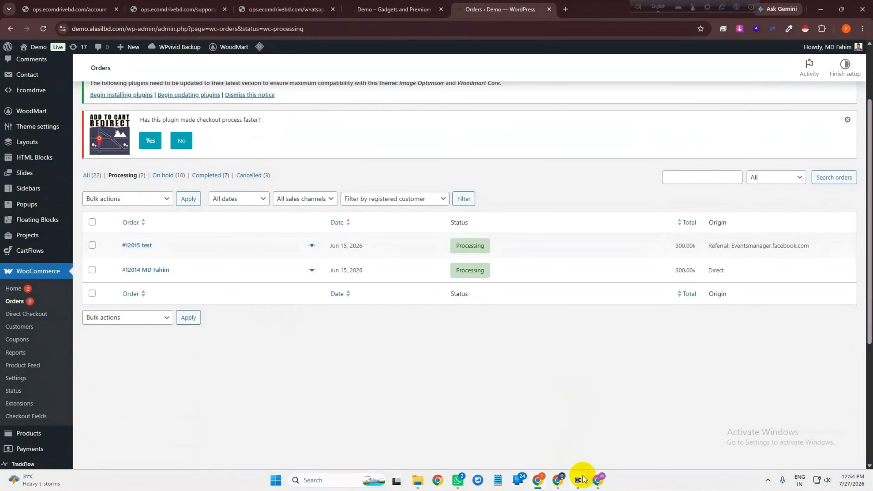
pyautogui.click(559, 481)
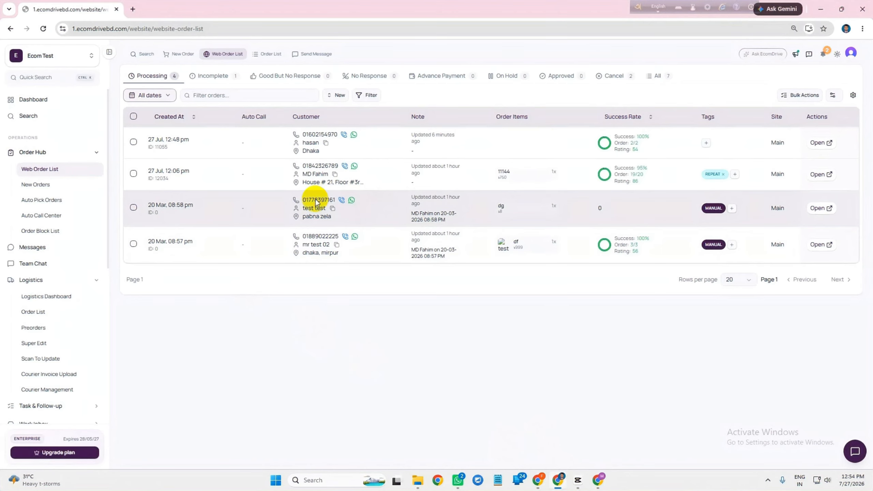
# Reload EcomDrive's Web Order List, run Sync New Orders, and return to WordPress
pyautogui.click(34, 152)
pyautogui.click(74, 151)
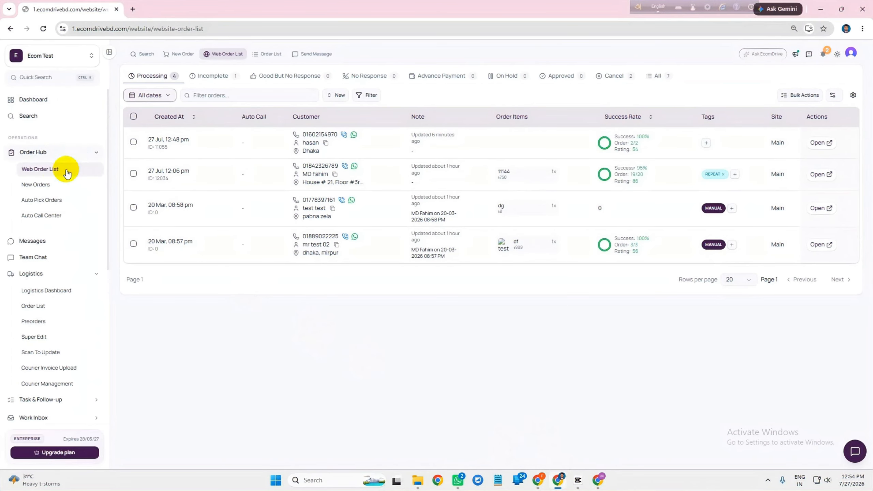
pyautogui.click(57, 170)
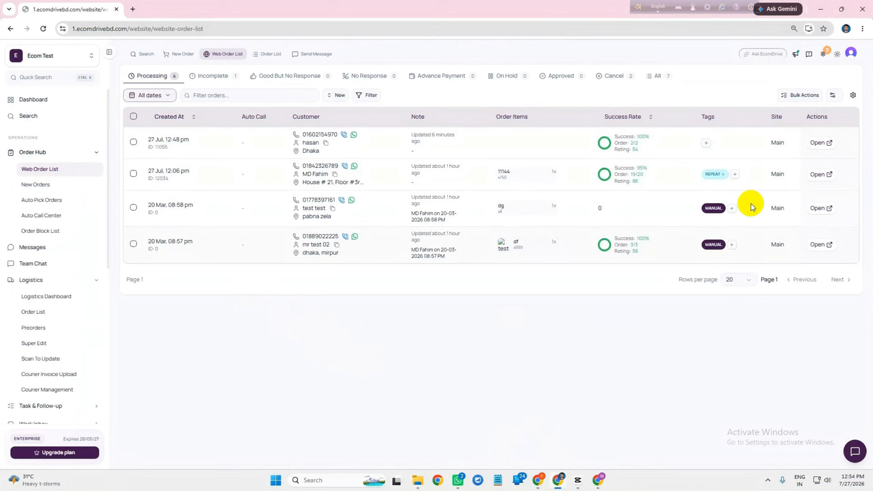
pyautogui.click(801, 95)
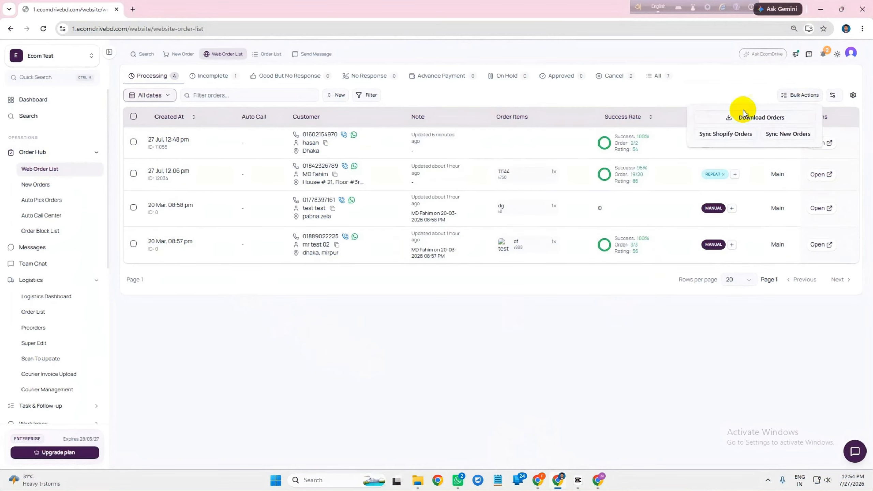
pyautogui.click(794, 137)
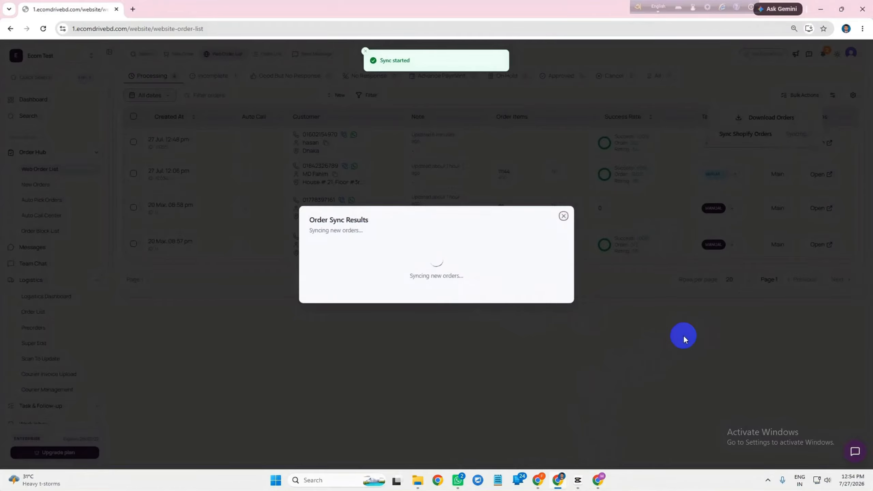
pyautogui.click(539, 480)
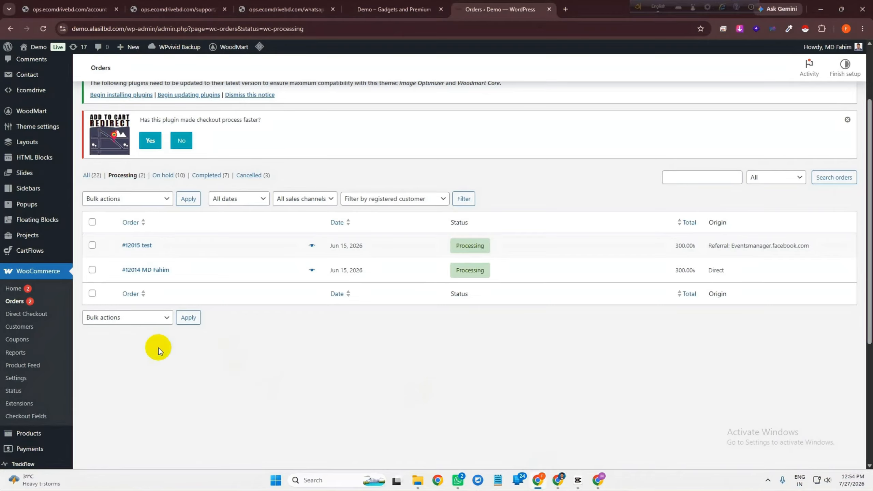
# Reload WordPress Orders and EcomDrive's Web Order List to confirm the two orders synced
pyautogui.click(33, 86)
pyautogui.click(43, 29)
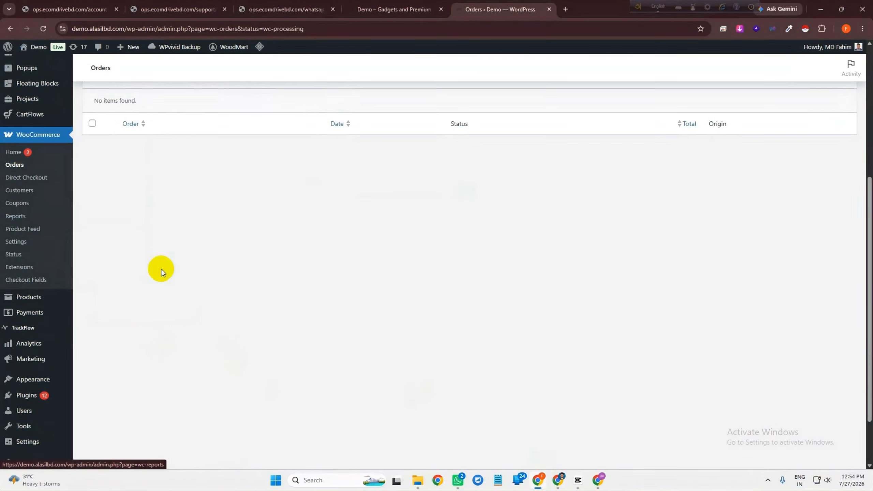
pyautogui.scroll(1, 245, 278)
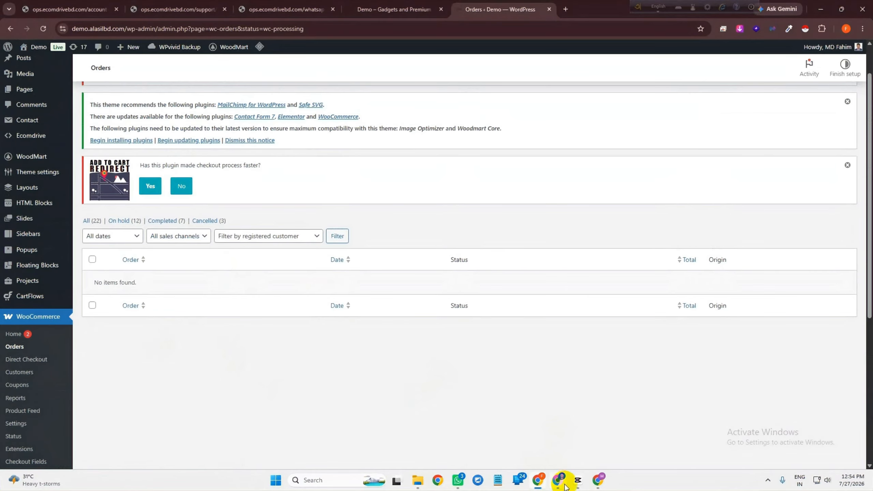
pyautogui.moveTo(565, 485)
pyautogui.click(559, 444)
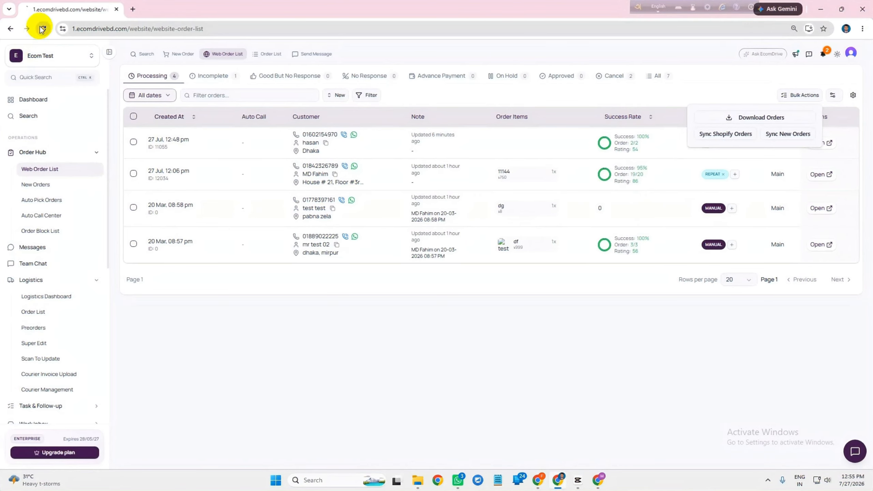
pyautogui.click(43, 29)
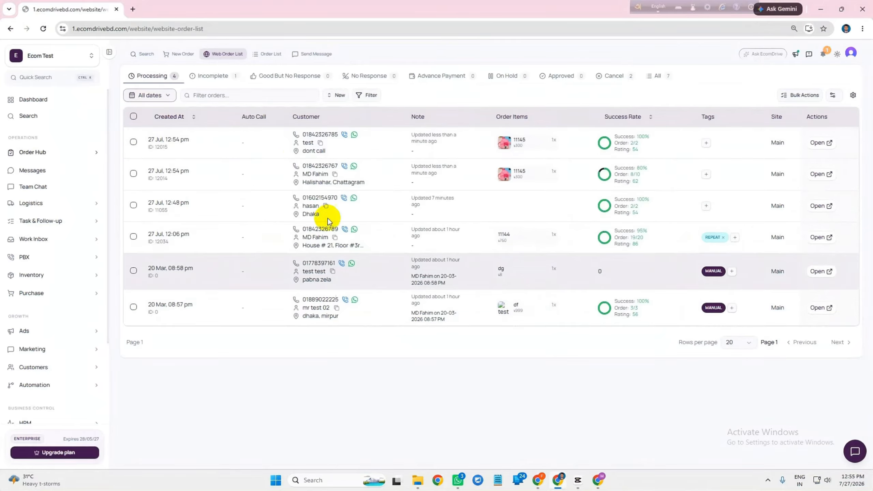
pyautogui.click(821, 9)
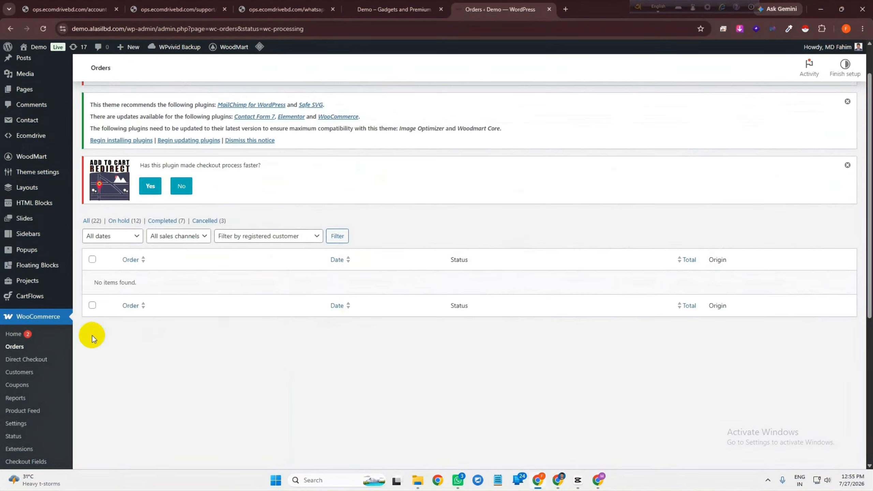
# Open All Products and filter by product type Variable product, showing 9 products
pyautogui.scroll(-5, 51, 378)
pyautogui.moveTo(39, 256)
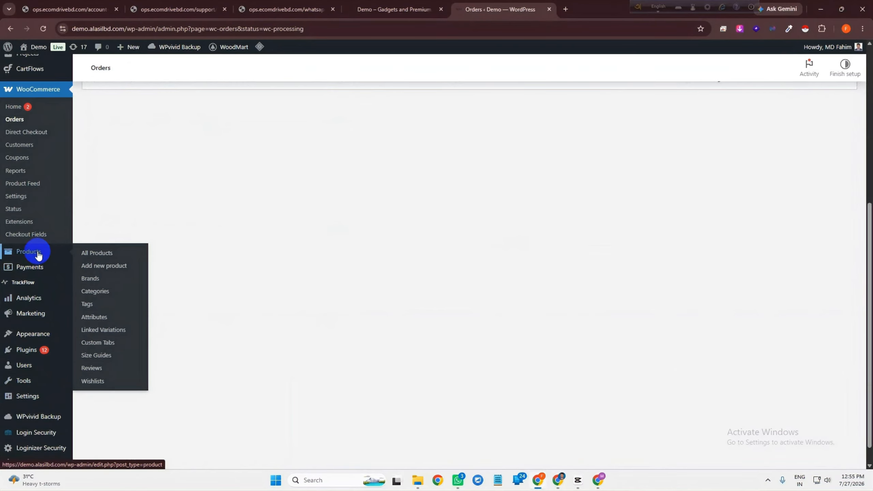
pyautogui.click(103, 259)
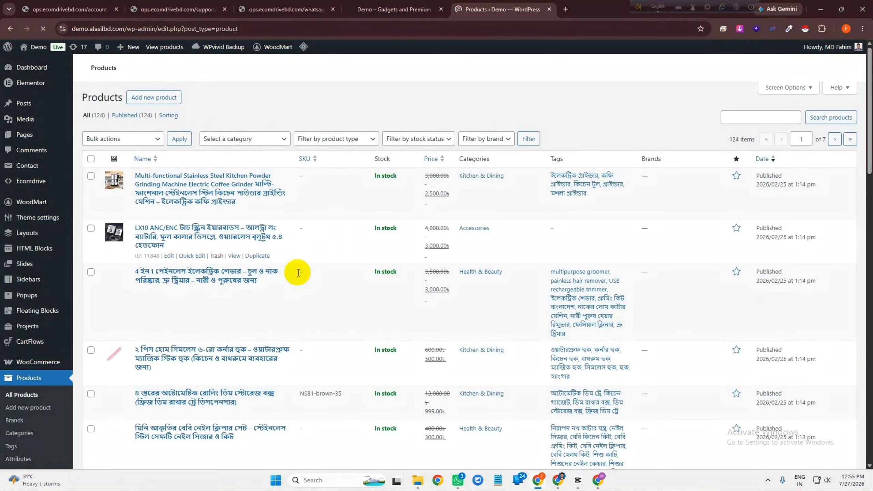
pyautogui.scroll(-4, 292, 267)
pyautogui.click(314, 142)
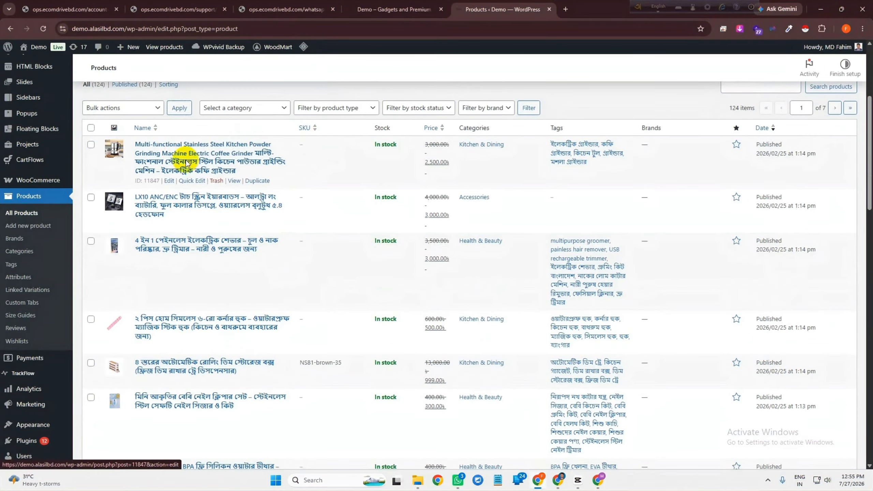
pyautogui.scroll(1, 254, 155)
pyautogui.click(251, 159)
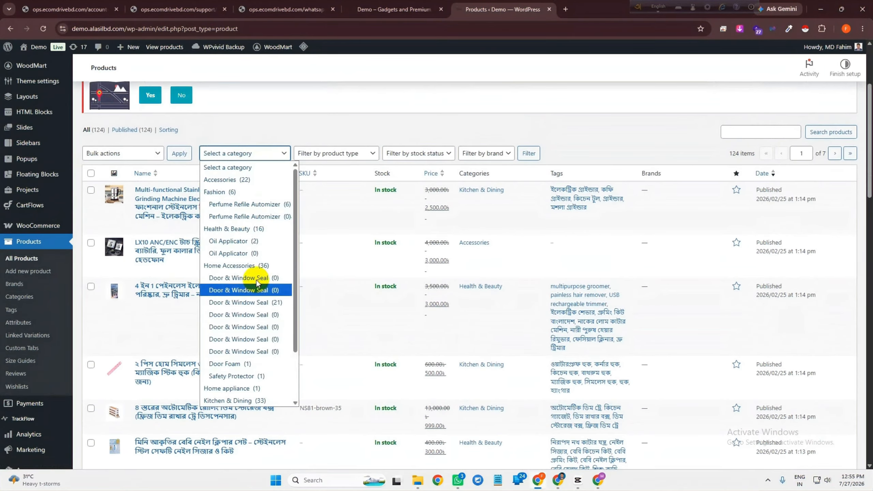
pyautogui.click(322, 155)
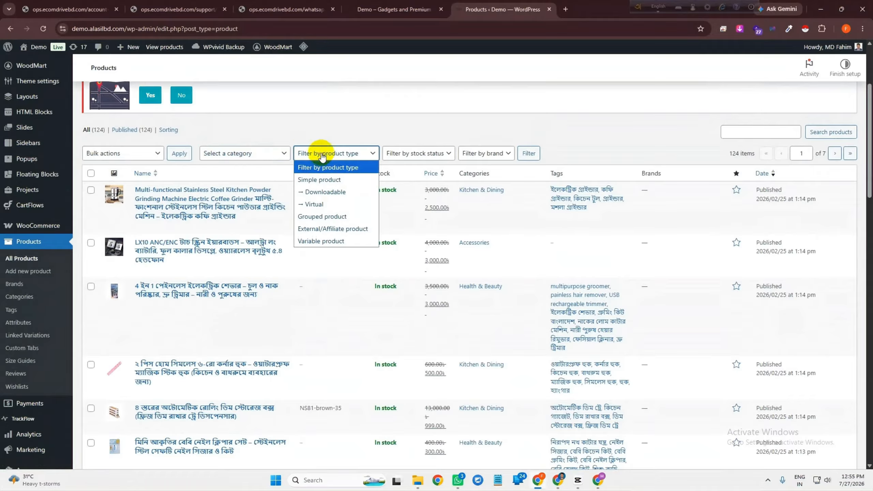
pyautogui.click(332, 242)
pyautogui.click(538, 155)
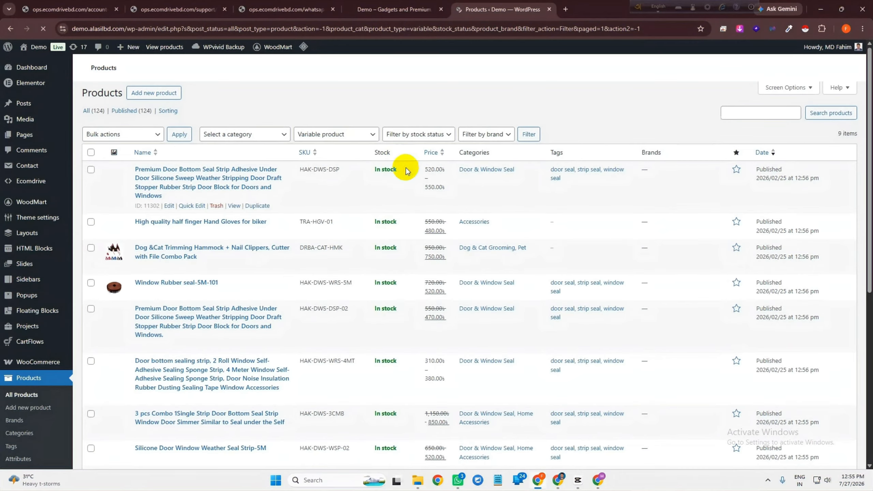
pyautogui.scroll(-3, 275, 188)
pyautogui.click(172, 225)
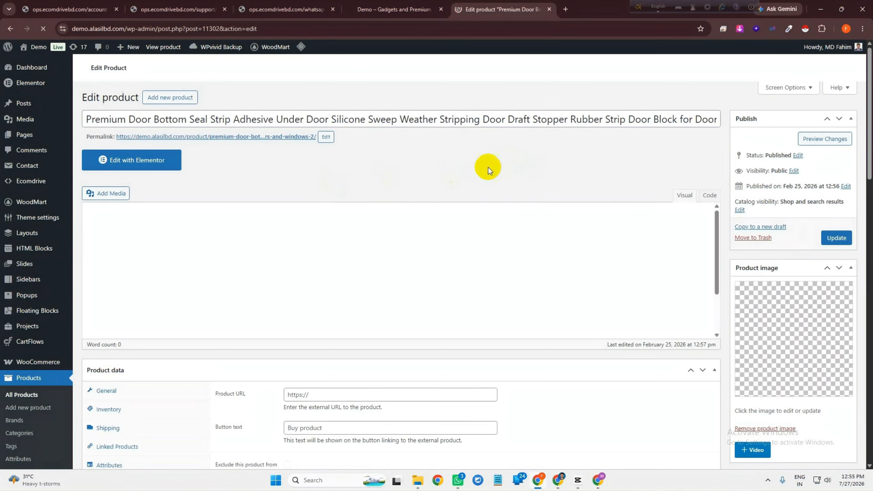
pyautogui.scroll(-3, 312, 258)
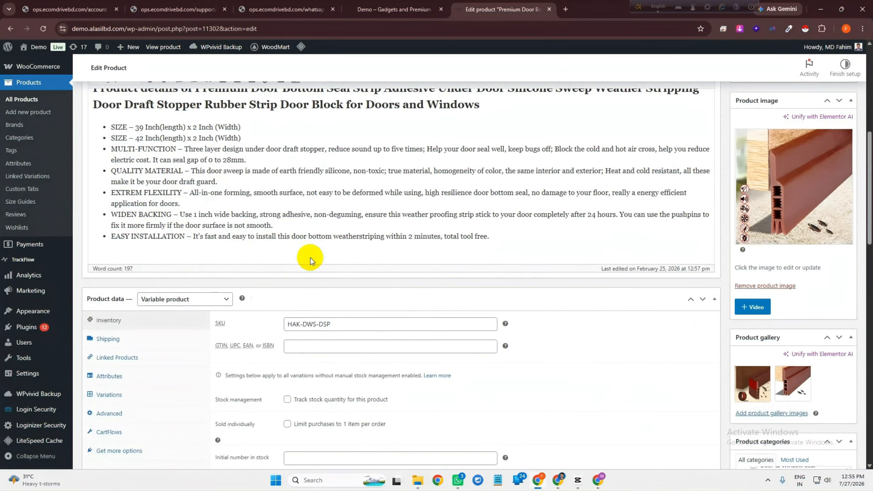
pyautogui.scroll(-2, 119, 294)
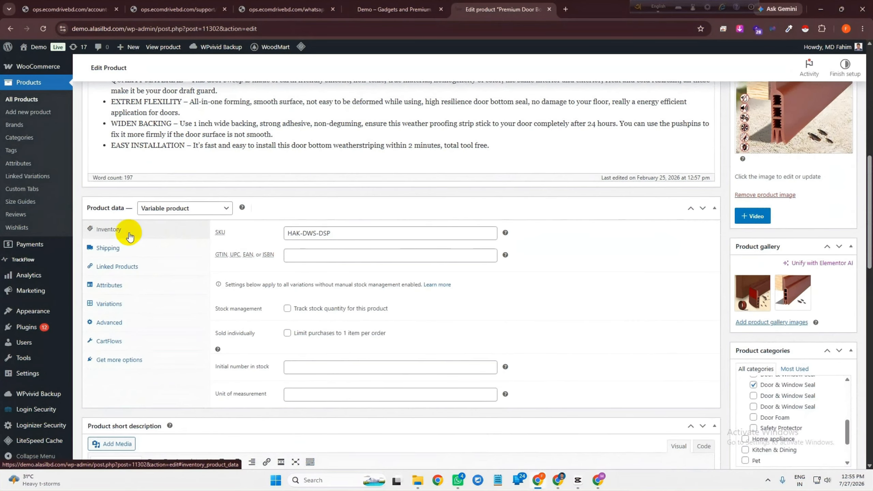
pyautogui.click(337, 234)
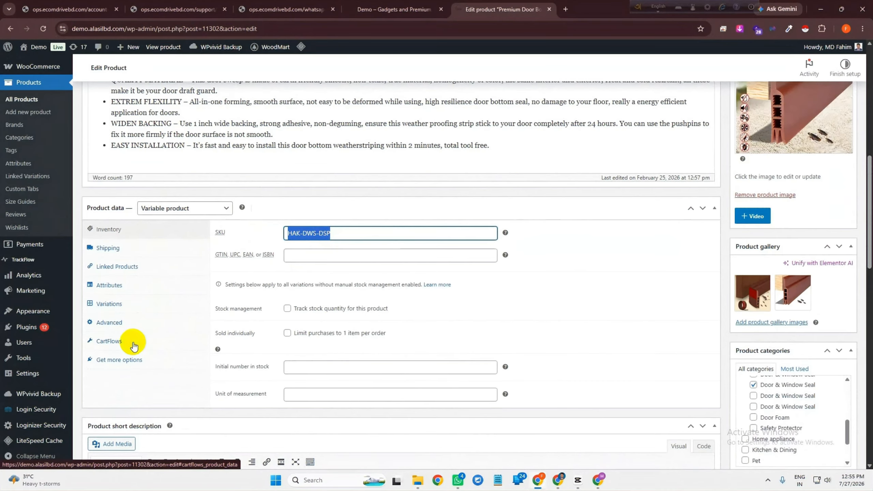
pyautogui.click(118, 305)
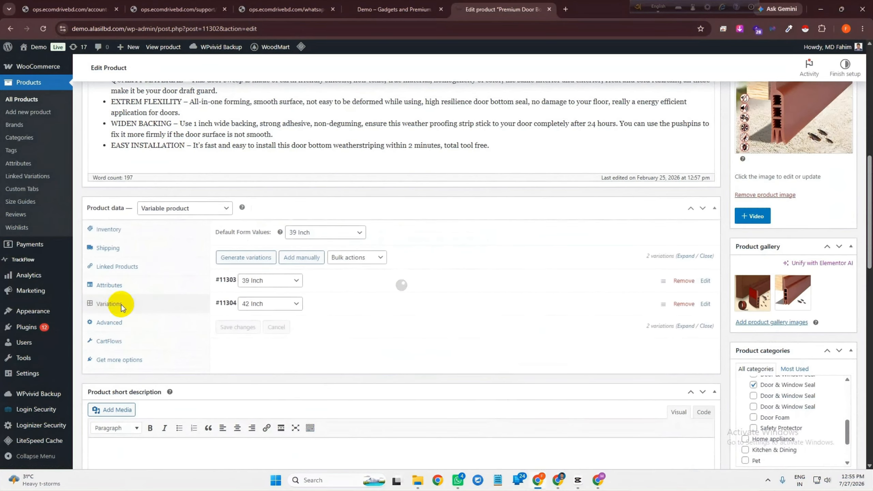
pyautogui.click(357, 286)
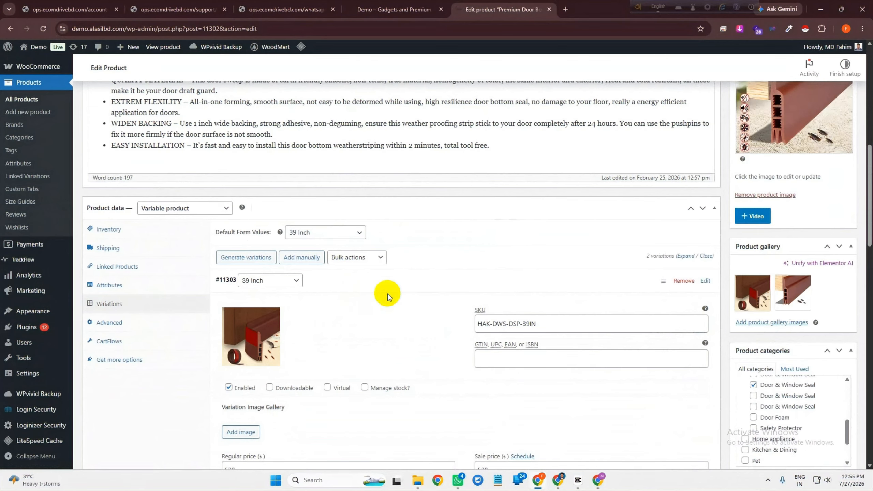
pyautogui.scroll(-3, 457, 292)
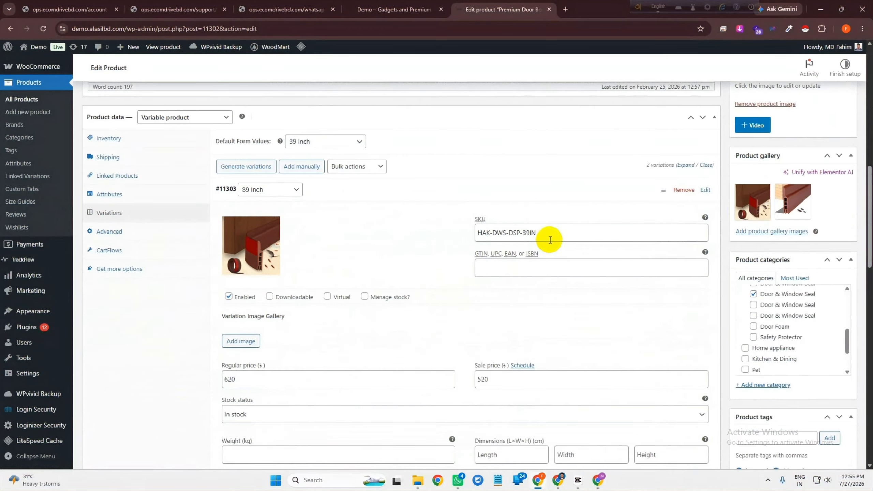
pyautogui.moveTo(552, 234); pyautogui.dragTo(485, 227)
pyautogui.click(481, 219)
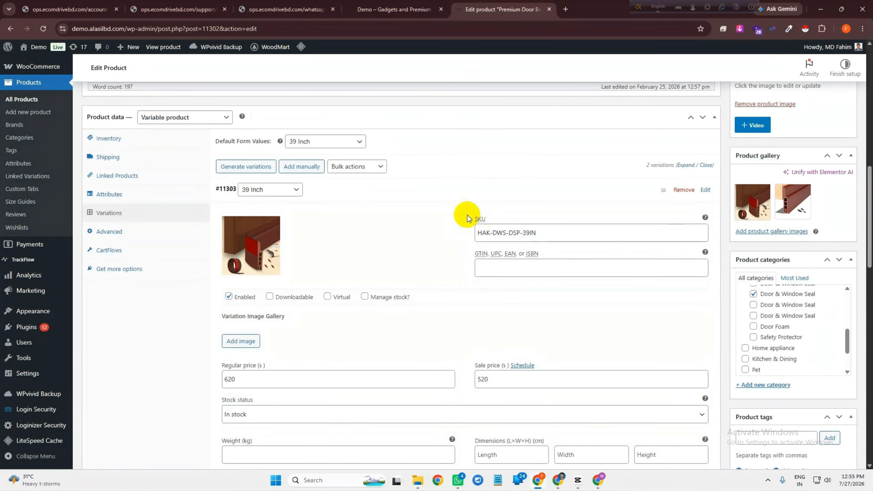
pyautogui.click(383, 189)
pyautogui.click(312, 211)
pyautogui.moveTo(542, 256); pyautogui.dragTo(441, 259)
pyautogui.click(405, 195)
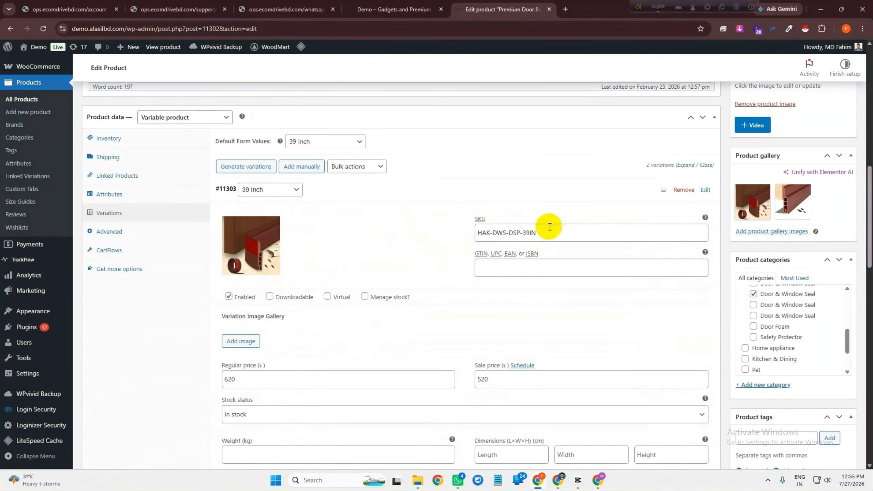
pyautogui.moveTo(551, 228); pyautogui.dragTo(400, 236)
pyautogui.click(380, 191)
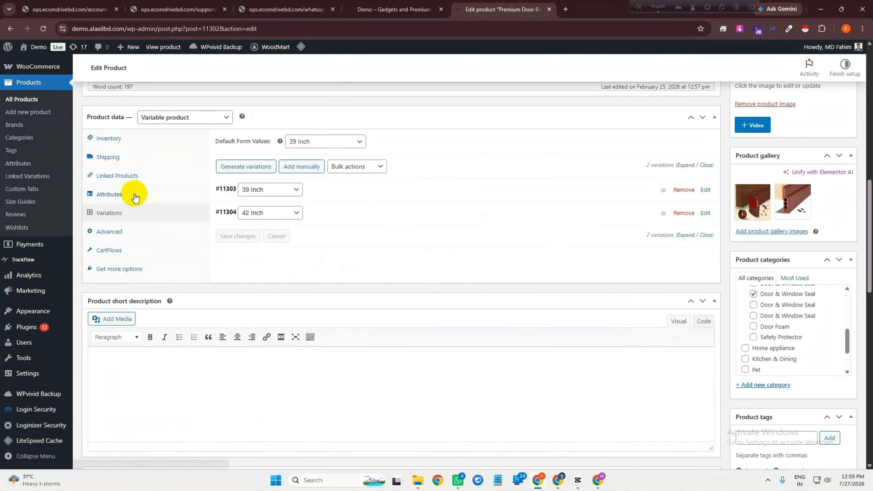
pyautogui.scroll(8, 637, 214)
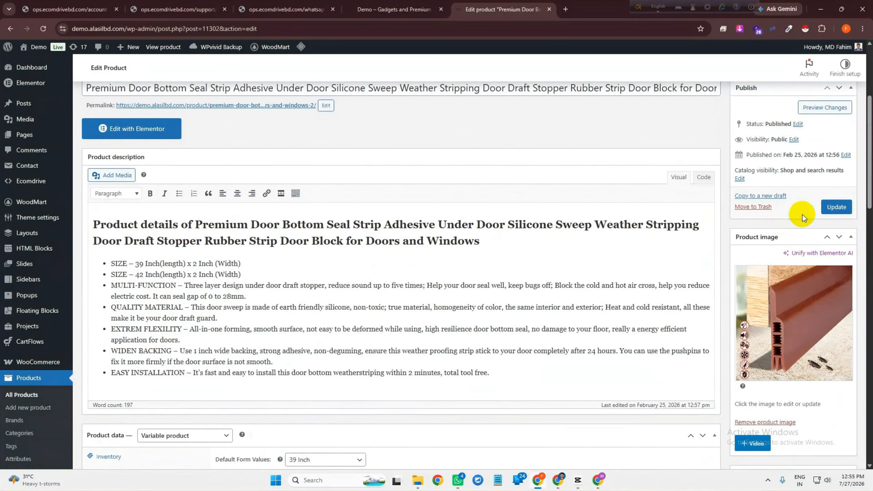
pyautogui.scroll(4, 586, 253)
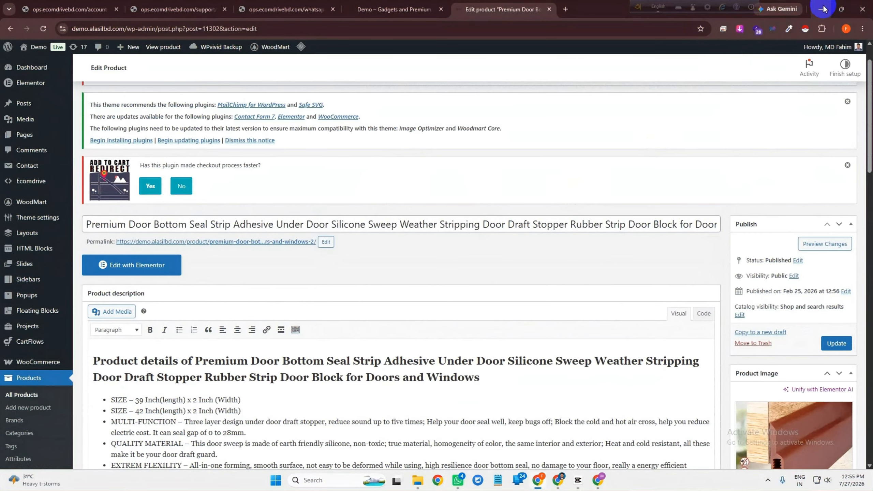
pyautogui.scroll(-3, 155, 308)
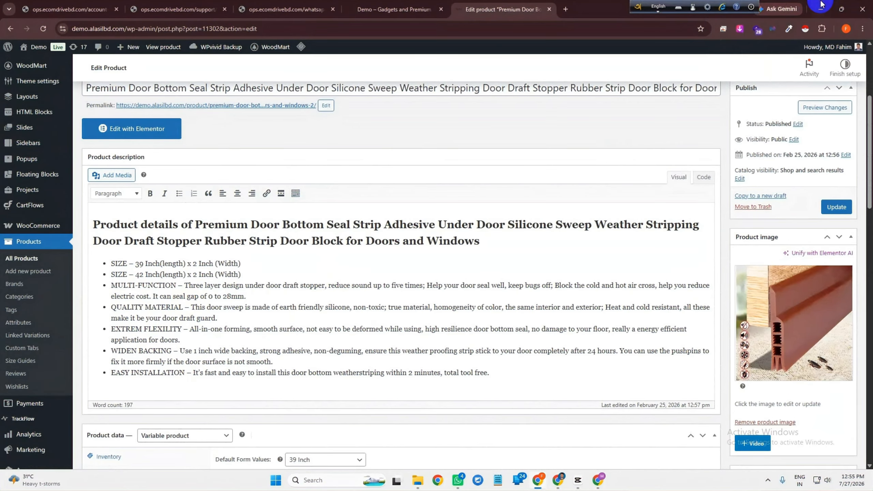
pyautogui.click(822, 6)
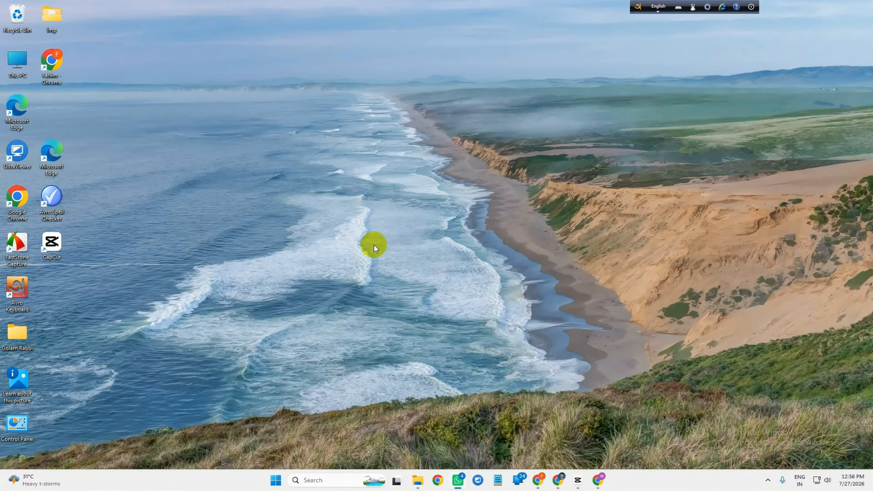
pyautogui.click(540, 480)
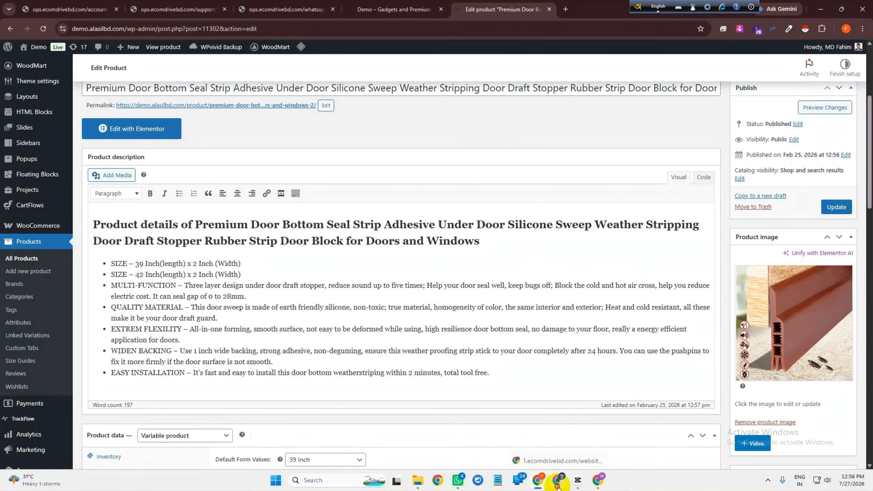
pyautogui.click(558, 481)
# Quick-search 'syn' in EcomDrive and go to the Sync Website Products page
pyautogui.click(55, 79)
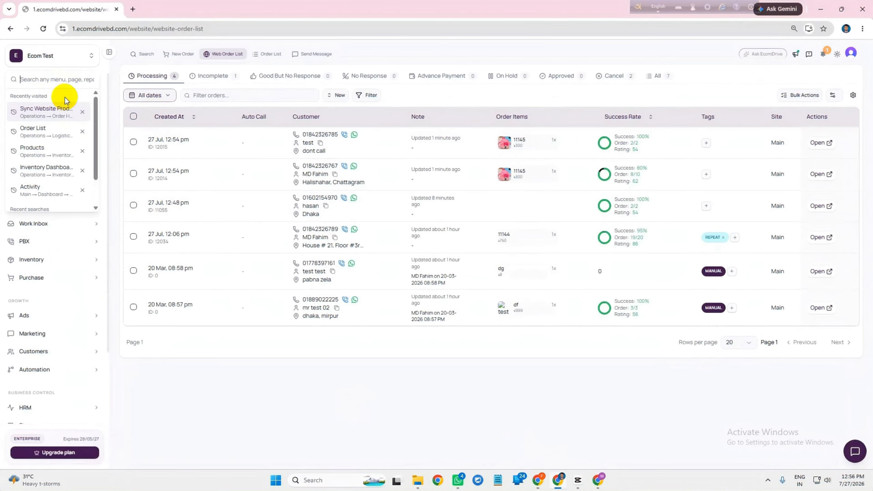
pyautogui.click(297, 353)
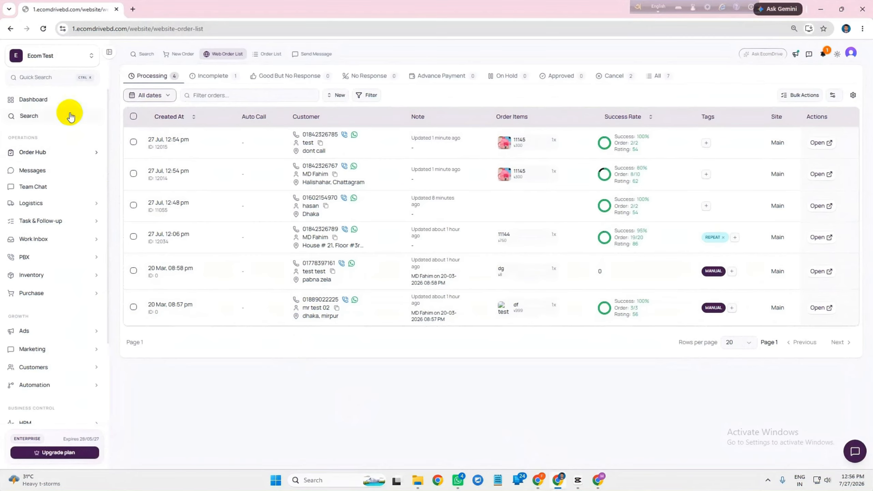
pyautogui.click(44, 79)
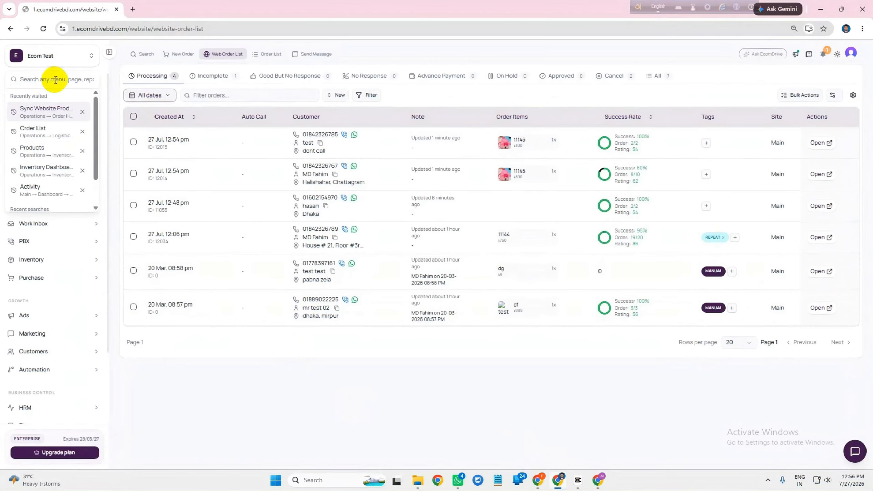
pyautogui.write('sync')
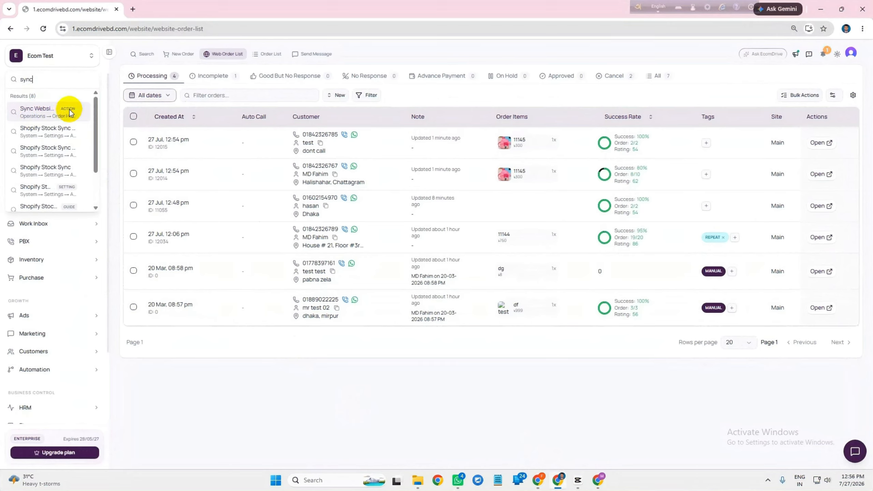
pyautogui.click(41, 117)
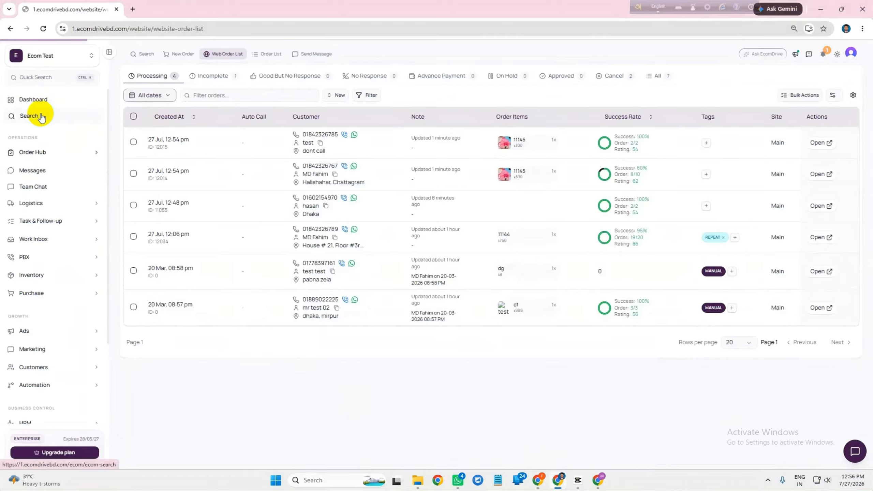
# Open Sync Products V2 options and turn on updating images, descriptions, categories and gallery
pyautogui.moveTo(382, 75); pyautogui.dragTo(429, 74)
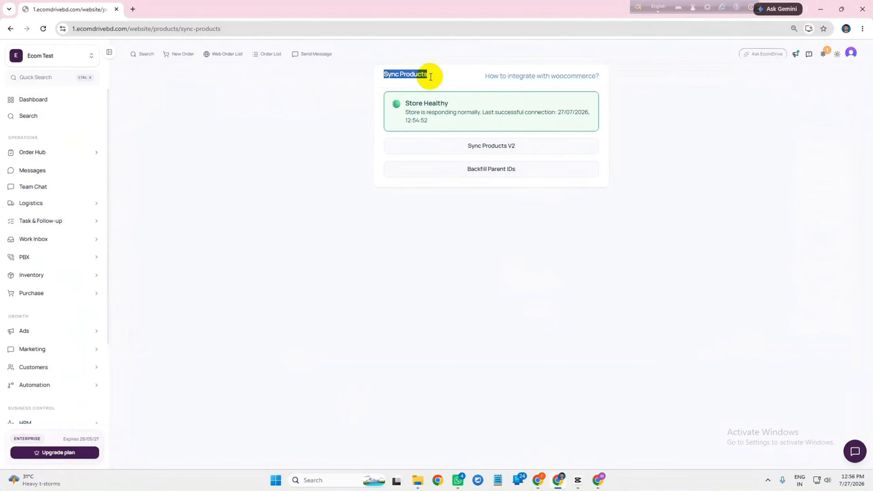
pyautogui.click(430, 76)
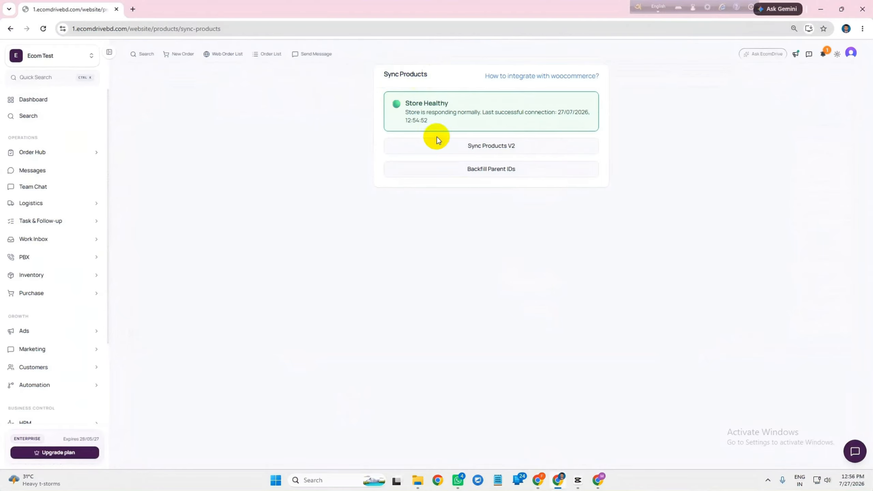
pyautogui.click(456, 147)
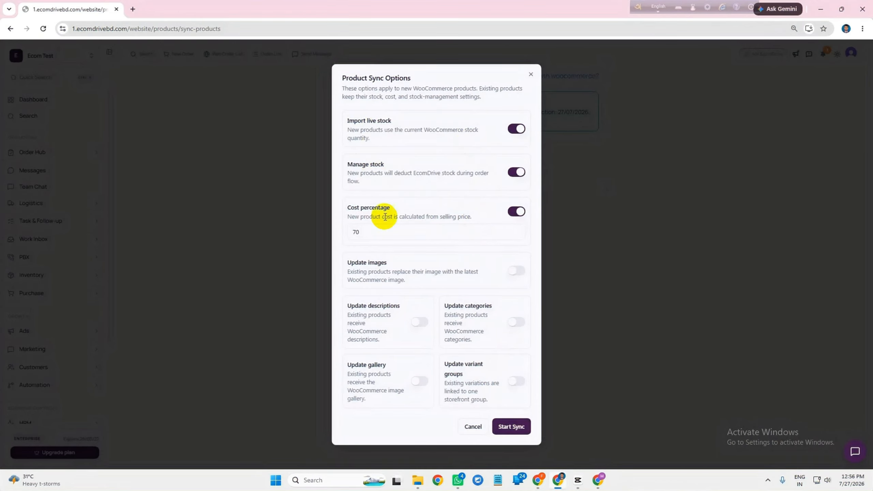
pyautogui.moveTo(354, 260); pyautogui.dragTo(466, 268)
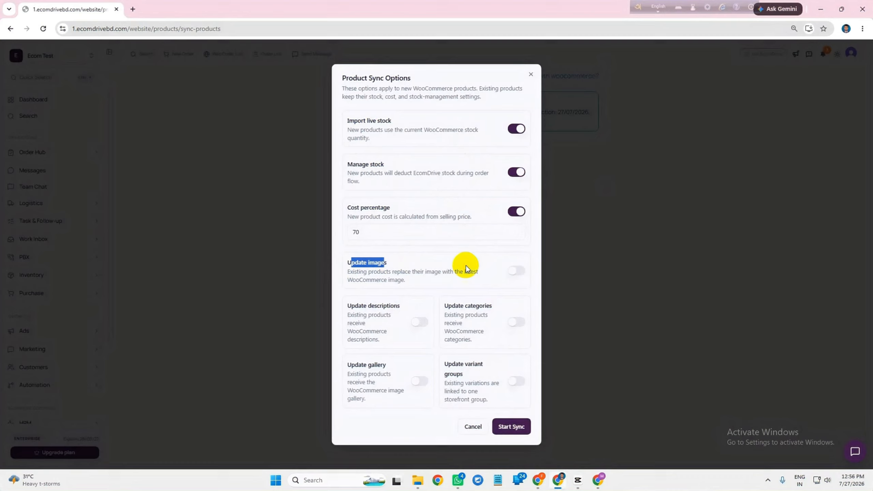
pyautogui.click(509, 271)
pyautogui.click(420, 322)
pyautogui.click(517, 322)
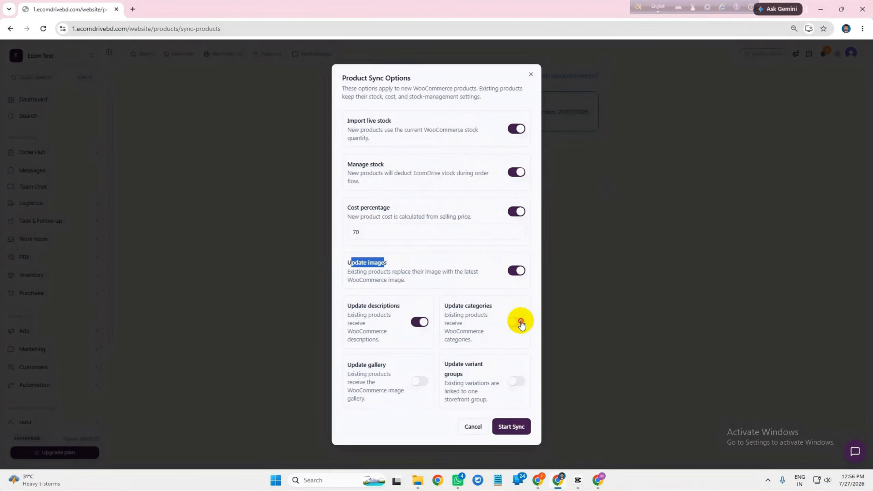
pyautogui.click(419, 381)
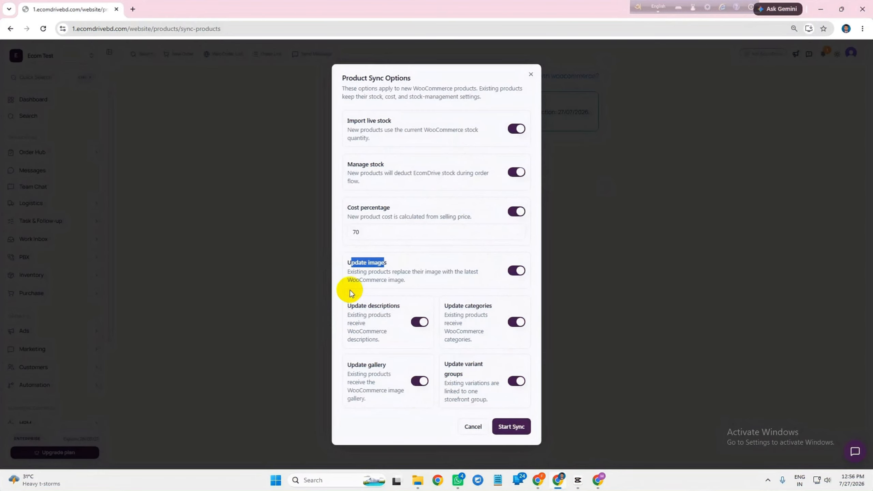
pyautogui.click(419, 263)
# Set cost percentage to 60, turn off Manage stock, and start the sync
pyautogui.click(355, 233)
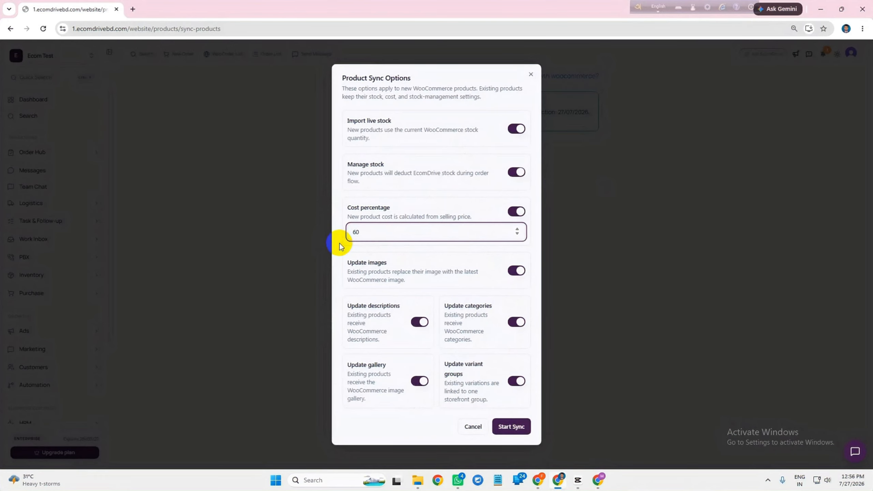
pyautogui.click(351, 253)
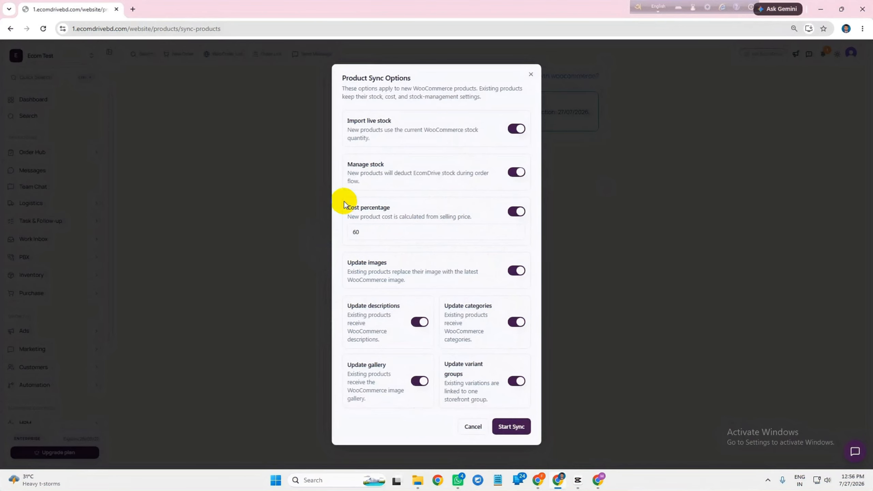
pyautogui.click(360, 263)
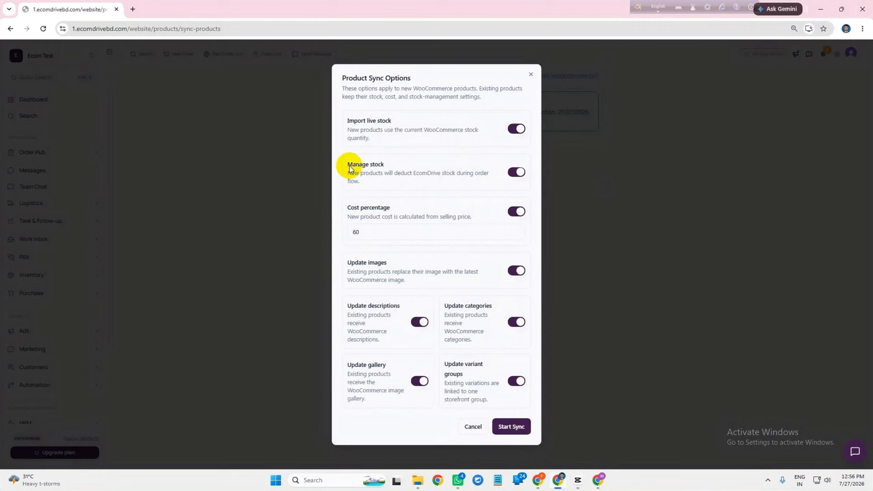
pyautogui.moveTo(348, 164); pyautogui.dragTo(385, 175)
pyautogui.click(517, 172)
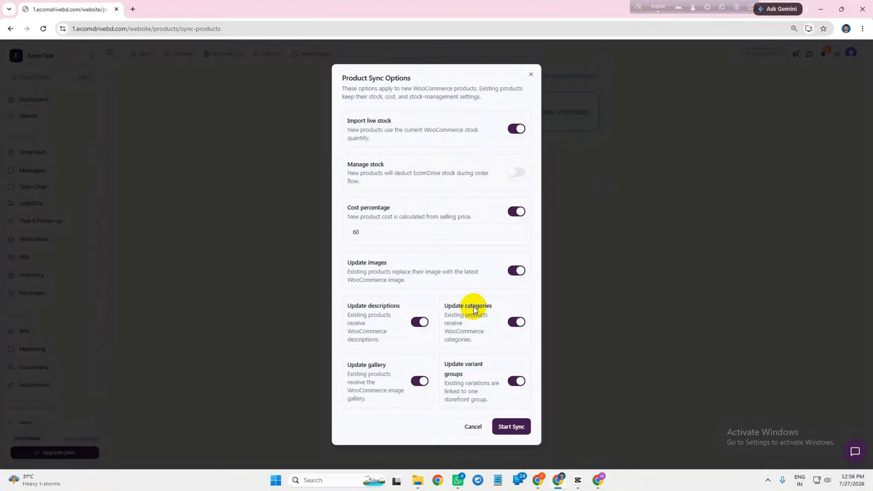
pyautogui.click(497, 433)
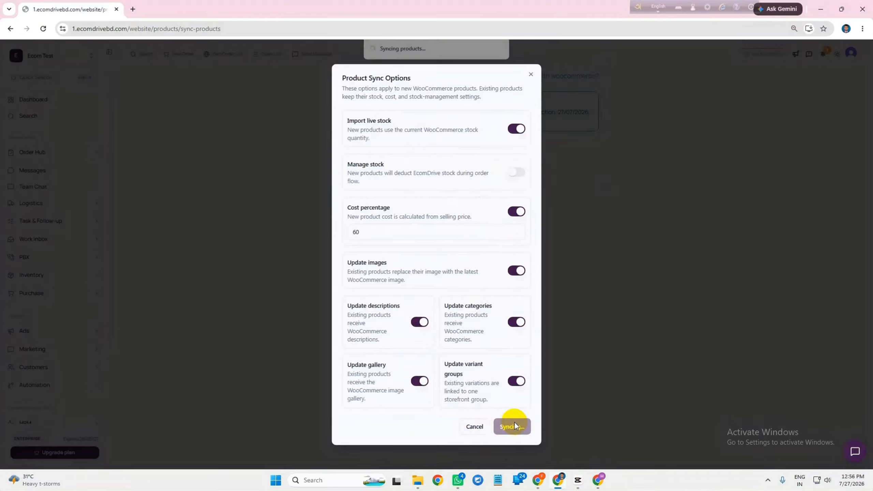